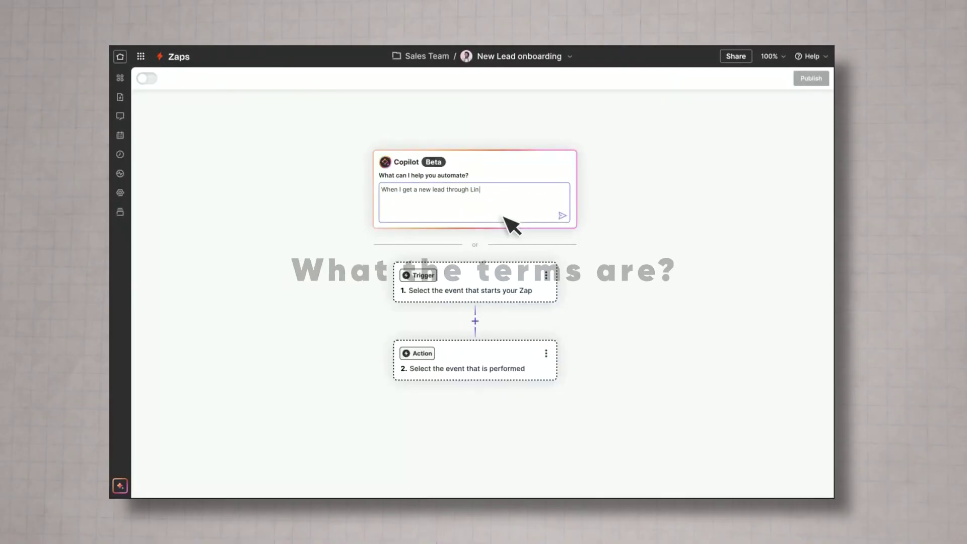
- Ask Copilot for a LinkedIn-to-HubSpot-to-Slack Zap and accept all its suggested steps
text(kedIn, send it to HubSpot and send the team a Slack message.)
click(560, 216)
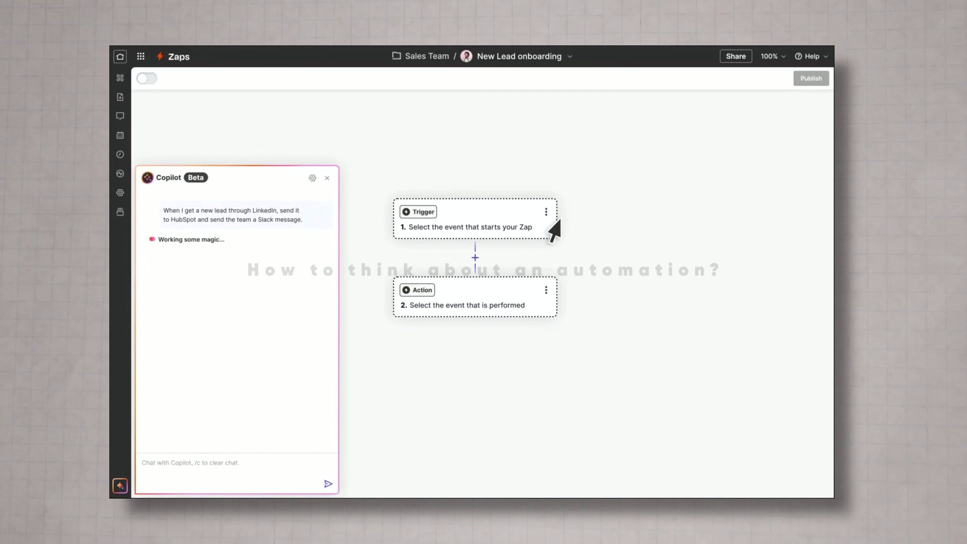
click(174, 351)
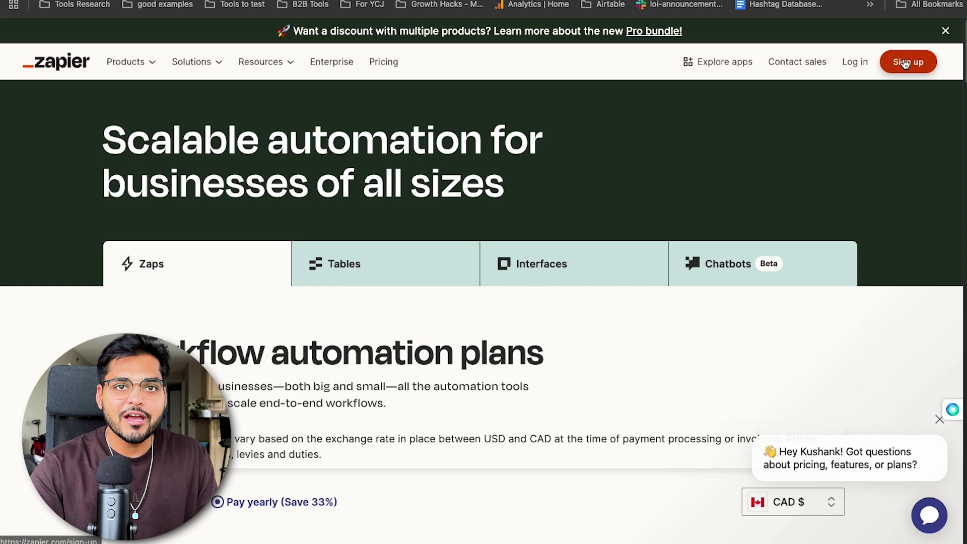
- Sign up for Zapier with a Google account and look through the home dashboard
click(905, 62)
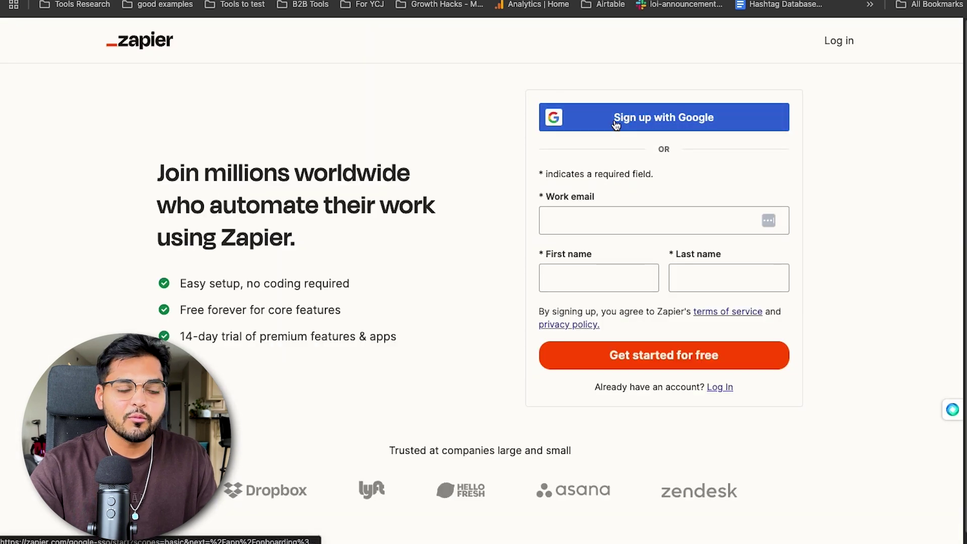
click(622, 123)
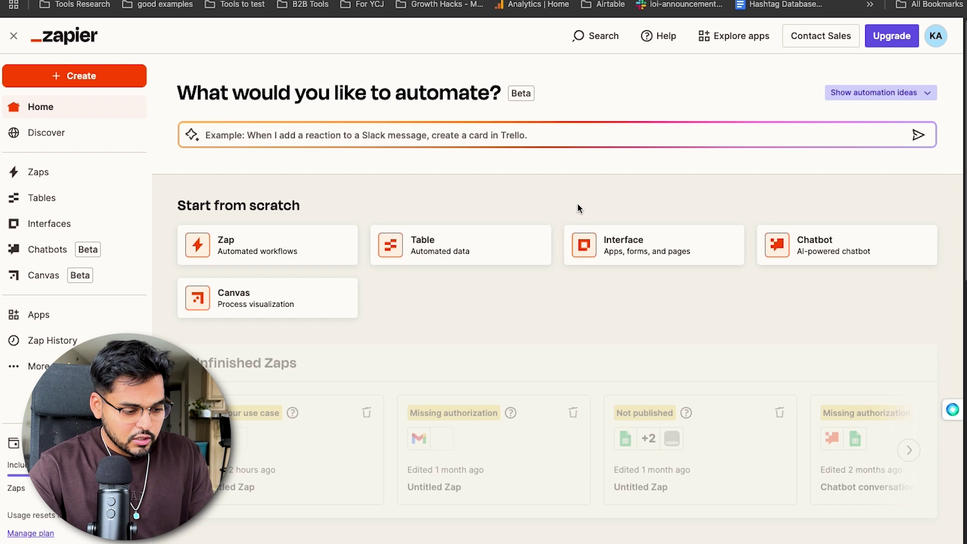
scroll(564, 282, down, 3)
scroll(555, 318, down, 5)
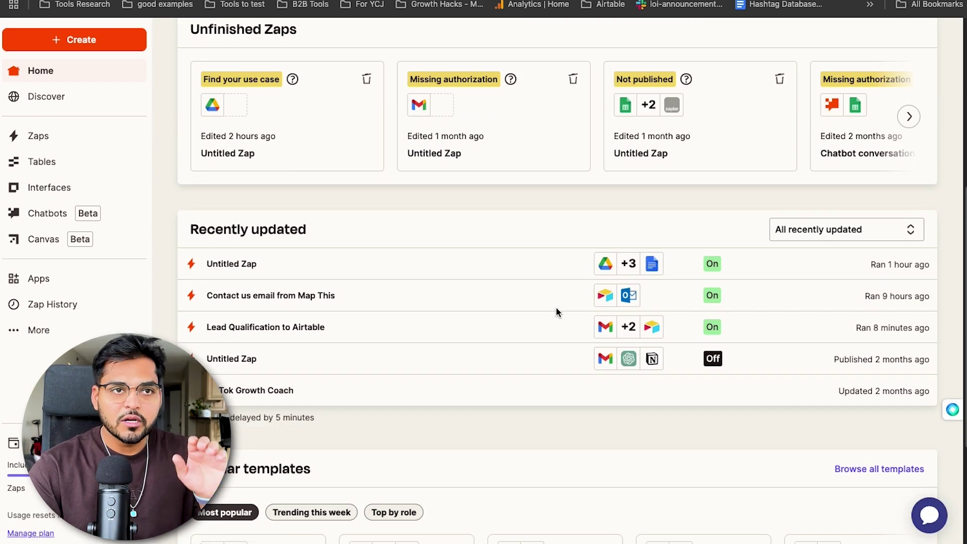
scroll(556, 312, up, 5)
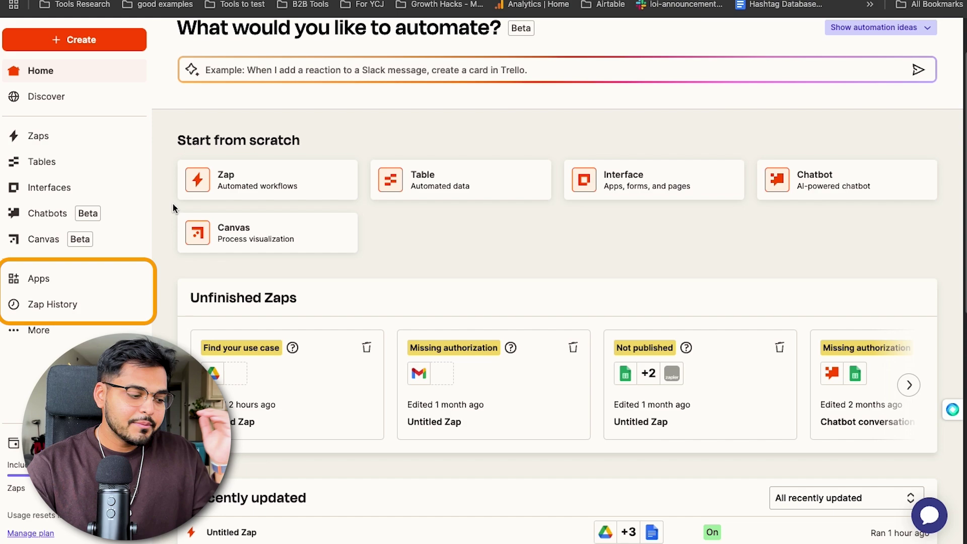
scroll(484, 288, down, 10)
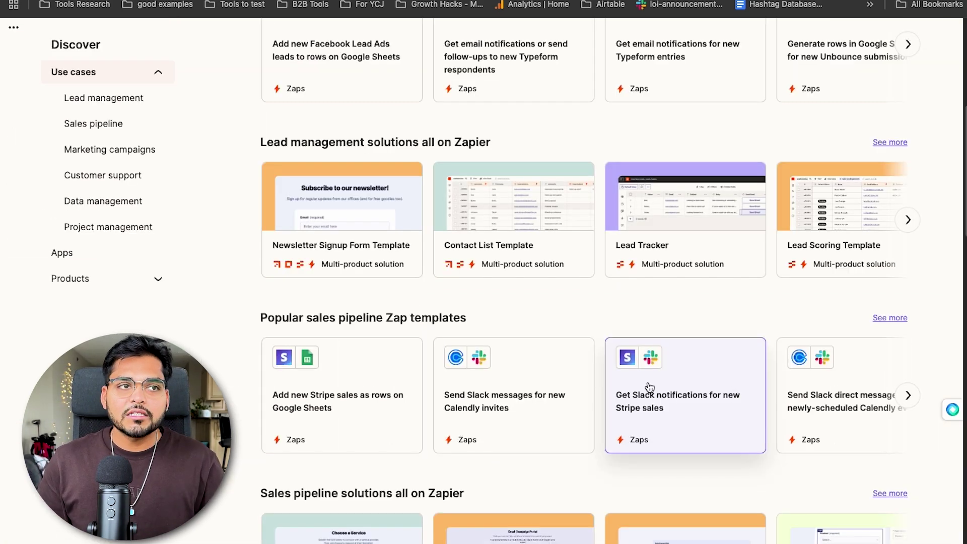
scroll(648, 389, up, 3)
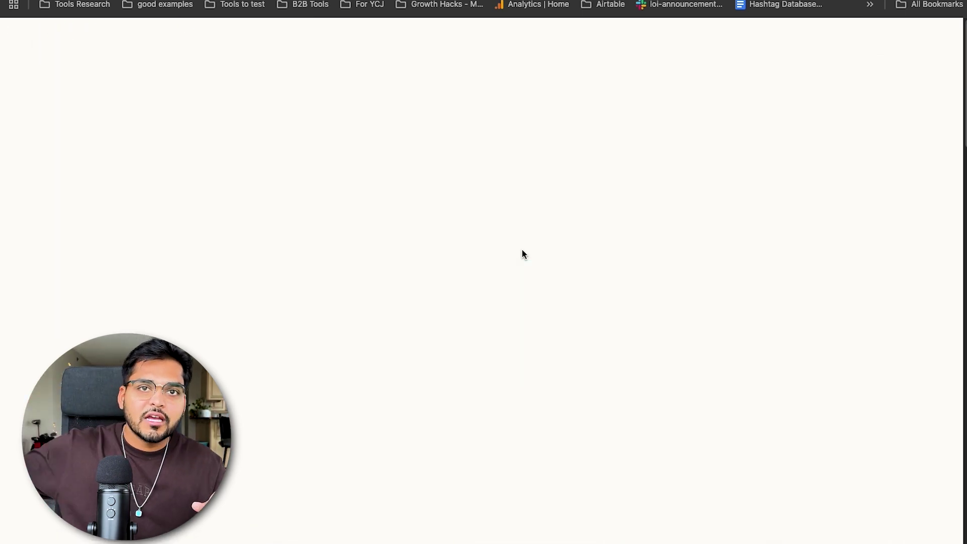
- Browse the popular templates grouped by app on the Discover page
scroll(518, 254, down, 2)
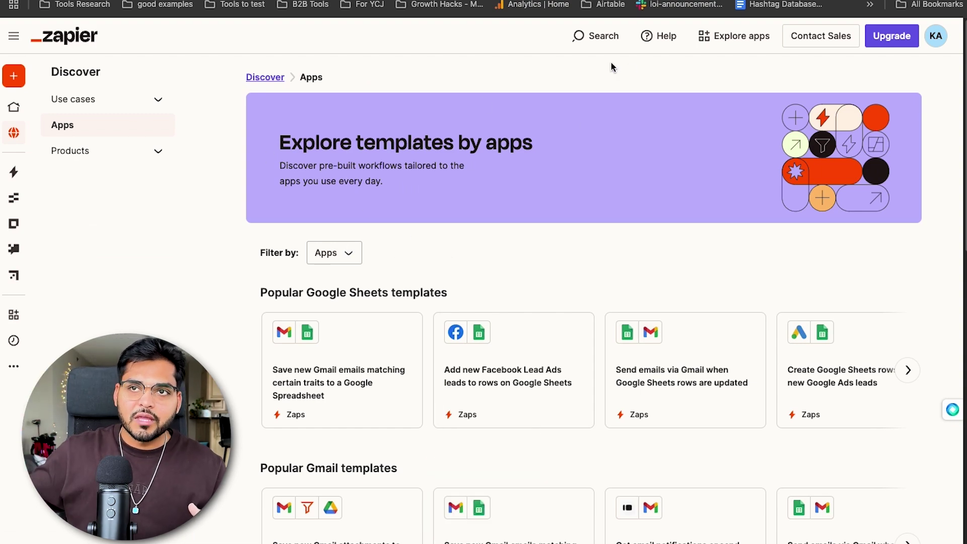
scroll(512, 254, down, 10)
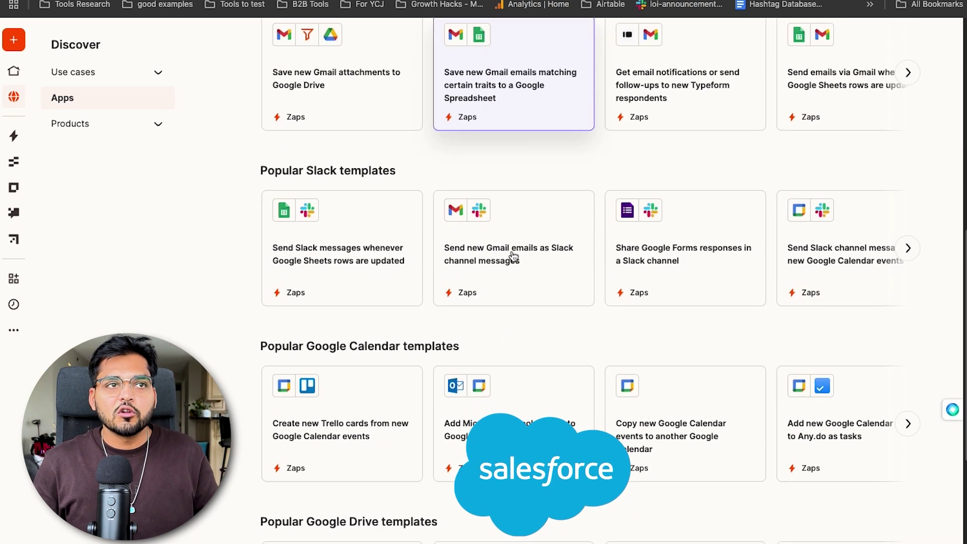
scroll(512, 254, down, 6)
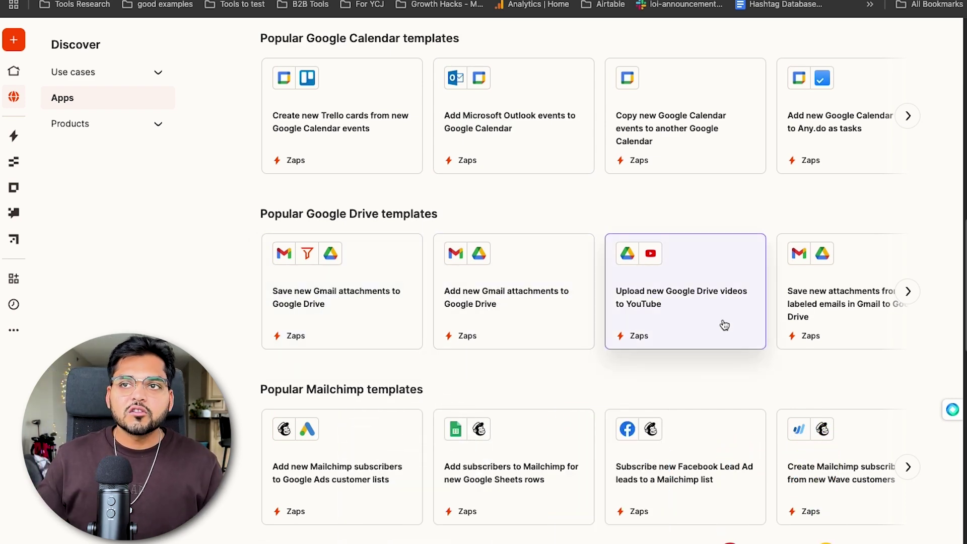
scroll(537, 331, down, 1)
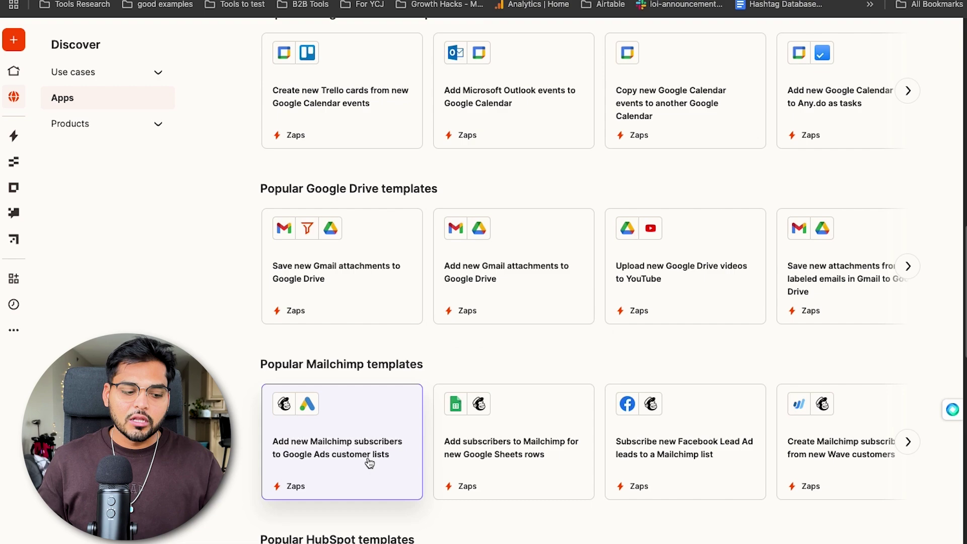
scroll(491, 418, down, 10)
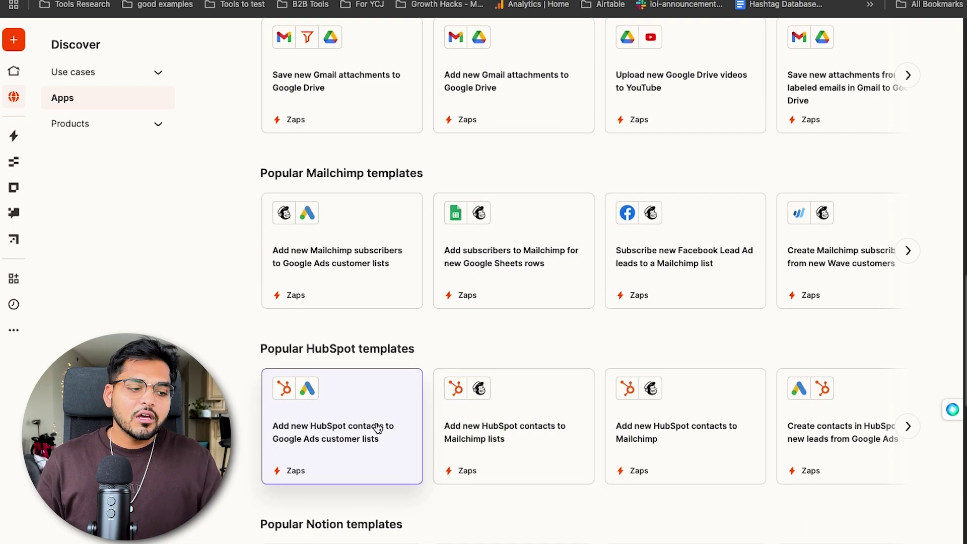
scroll(377, 428, down, 8)
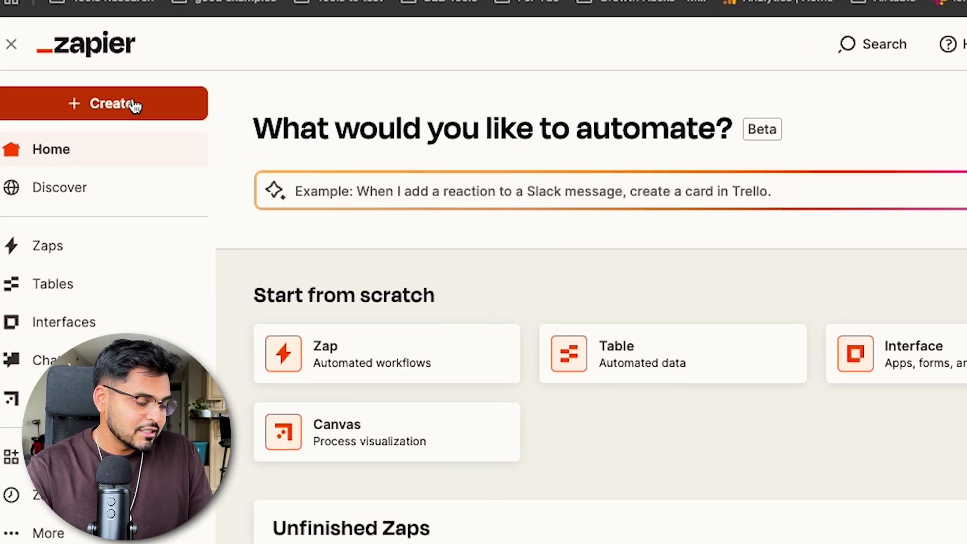
- Create a new Zap and dismiss the trigger app picker without choosing an app
click(134, 106)
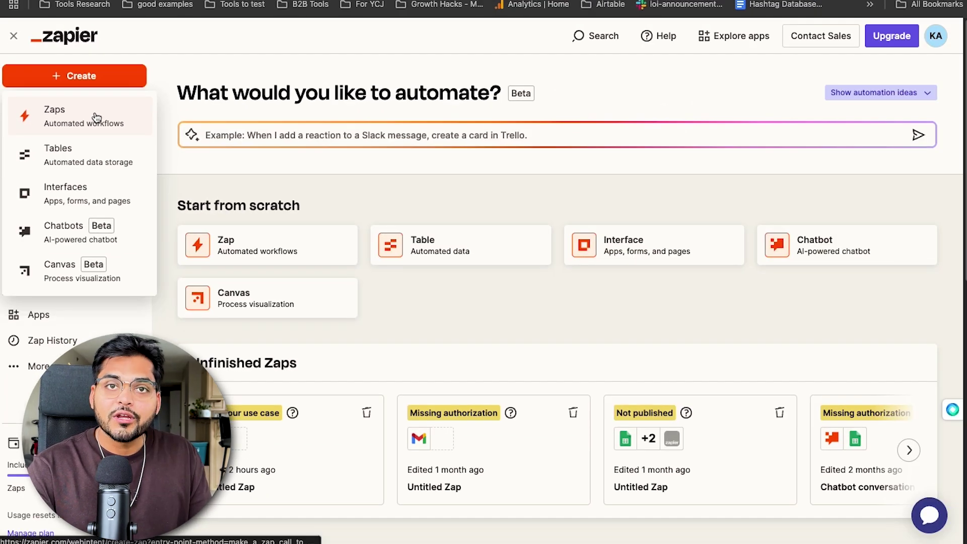
click(96, 118)
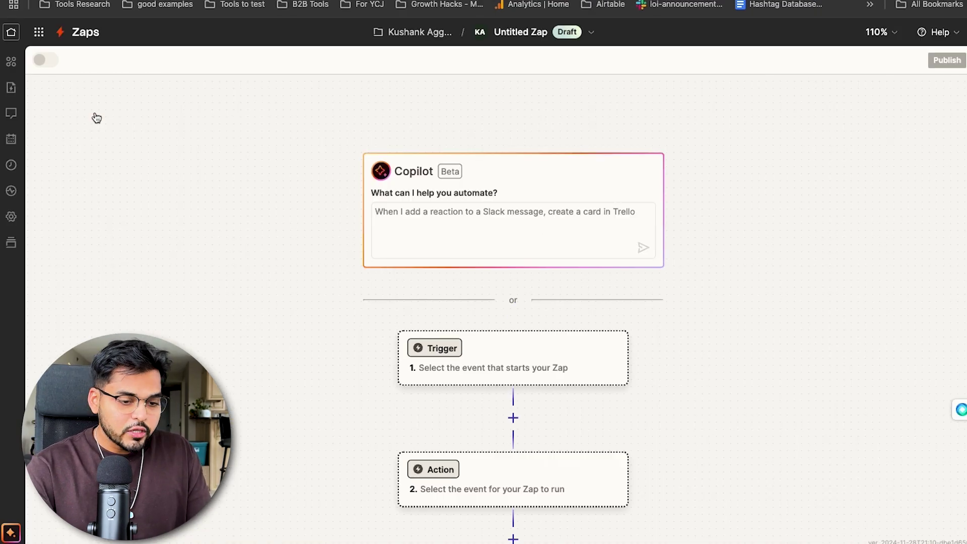
scroll(246, 271, down, 1)
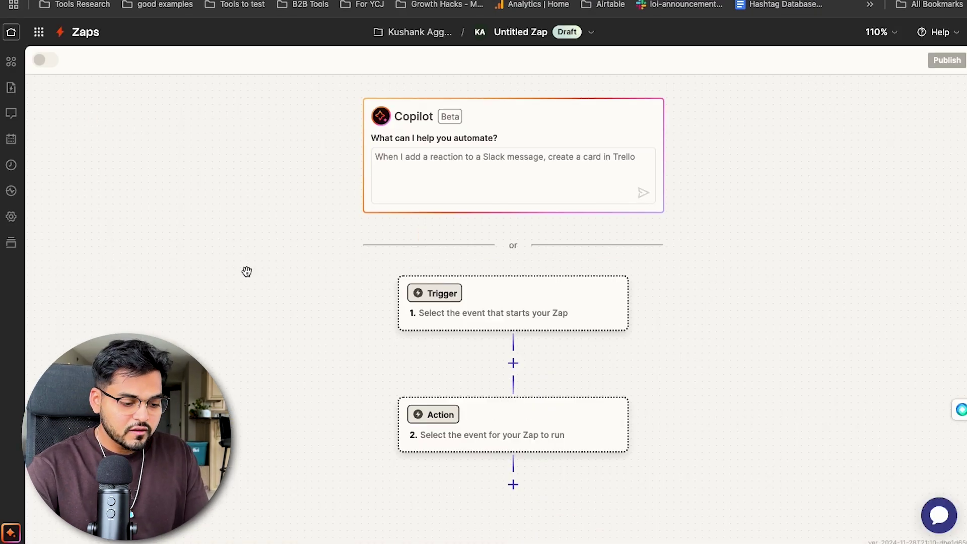
click(426, 297)
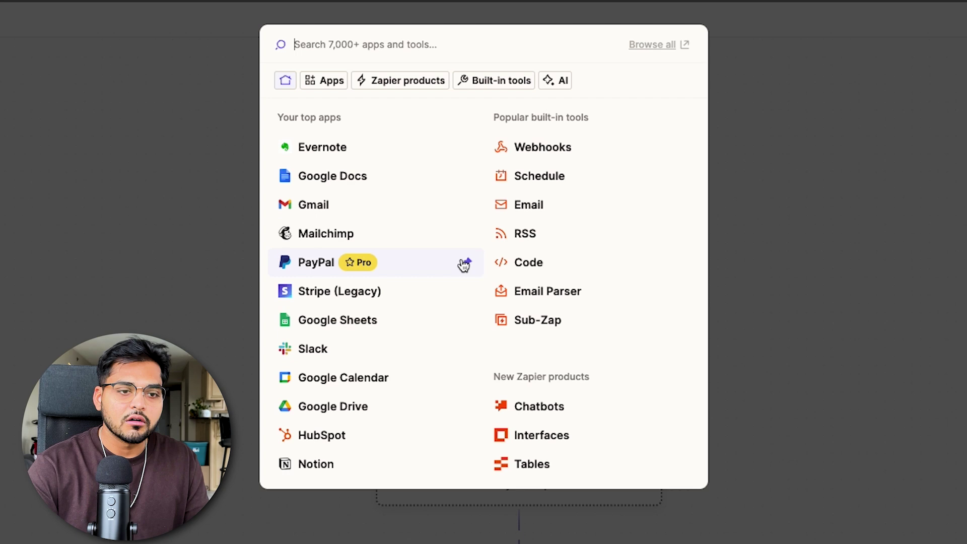
click(157, 221)
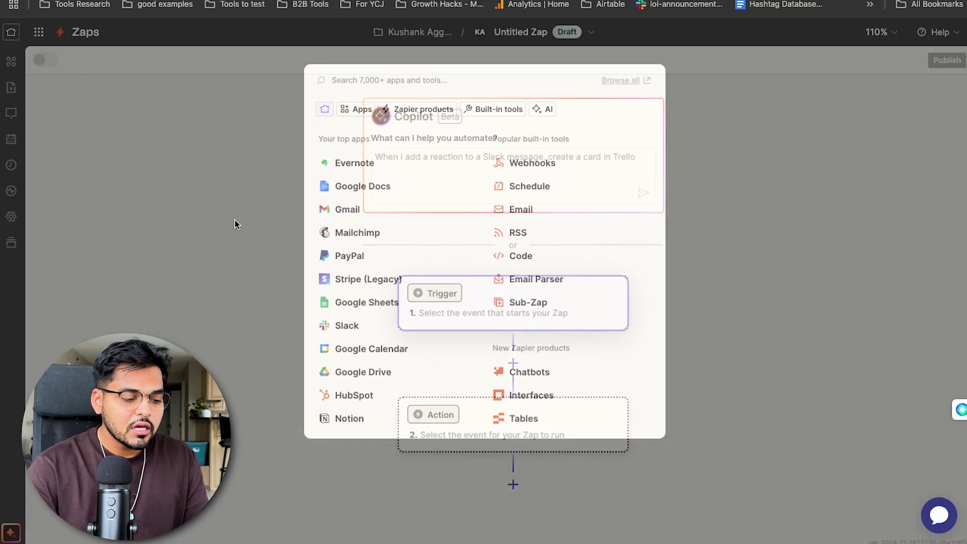
- Ask Copilot to add Google Forms lead details to a CRM in Airtable
click(411, 149)
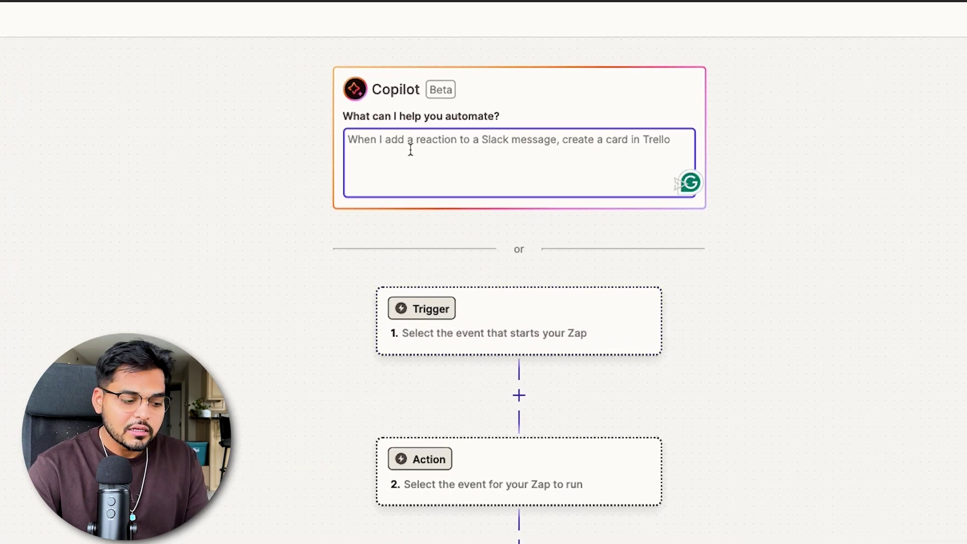
text(wh)
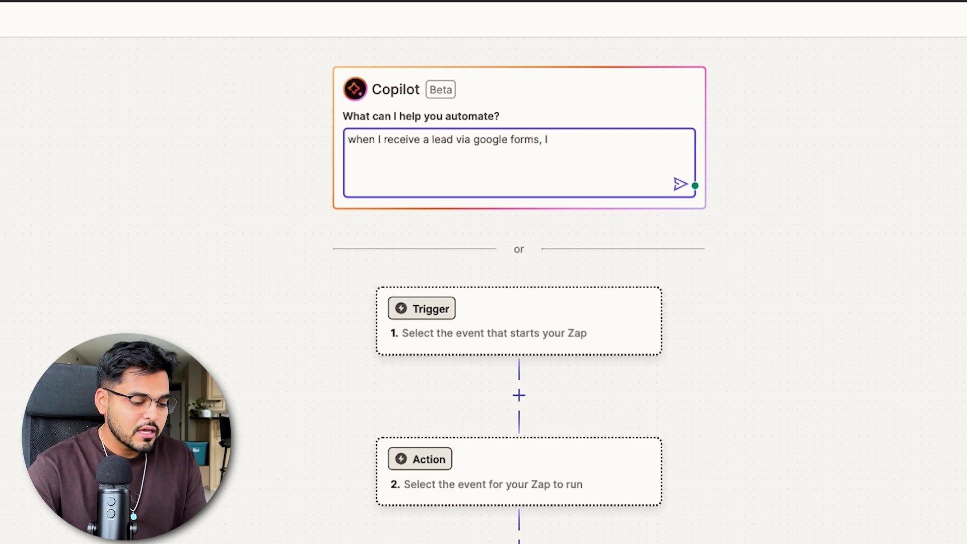
text( add the detai)
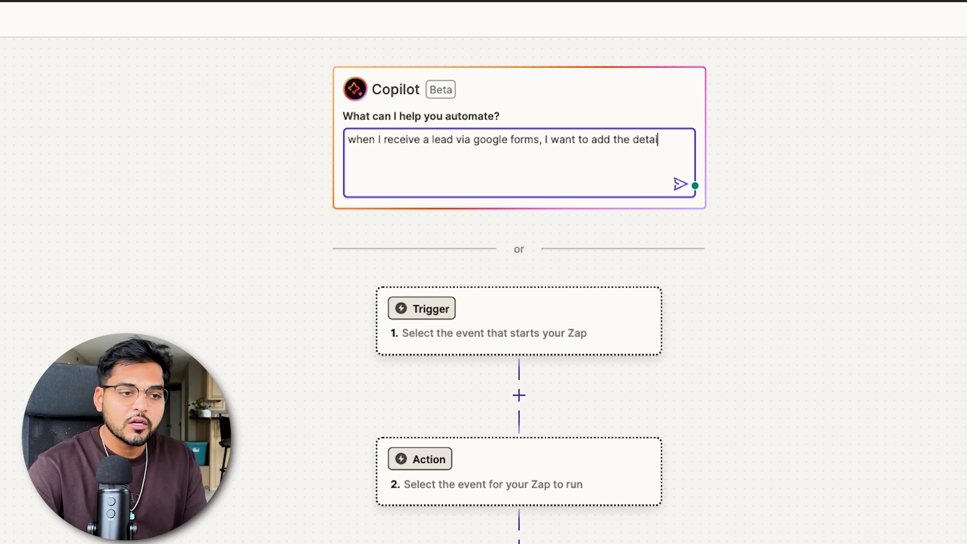
text(ls to my CRM )
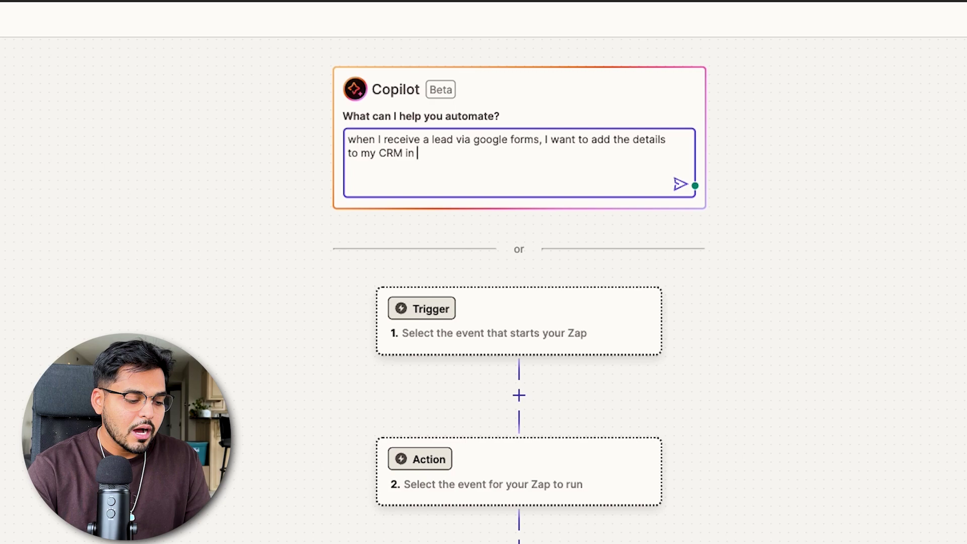
text(in Airtablke)
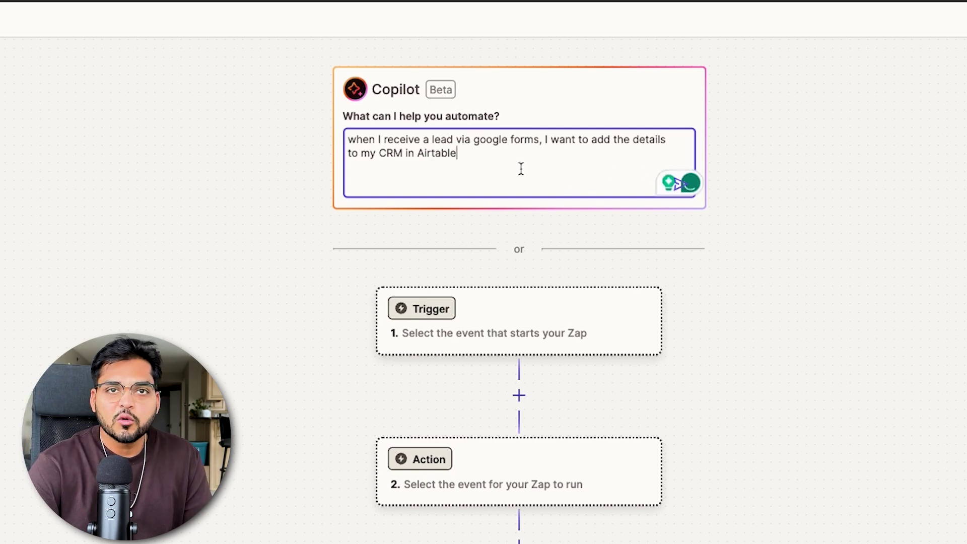
key(Return)
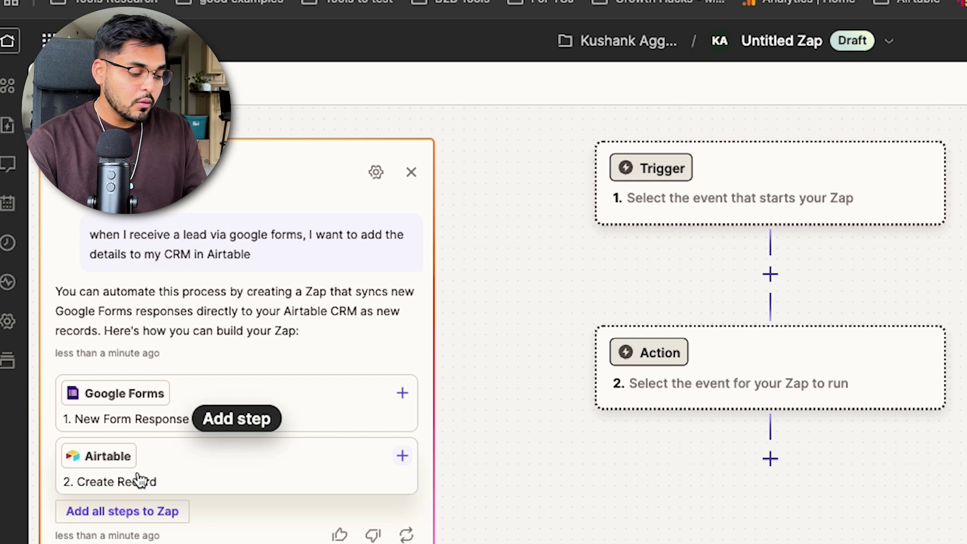
- Add Copilot's Google Forms trigger and Airtable Create Record steps to the Zap
click(160, 519)
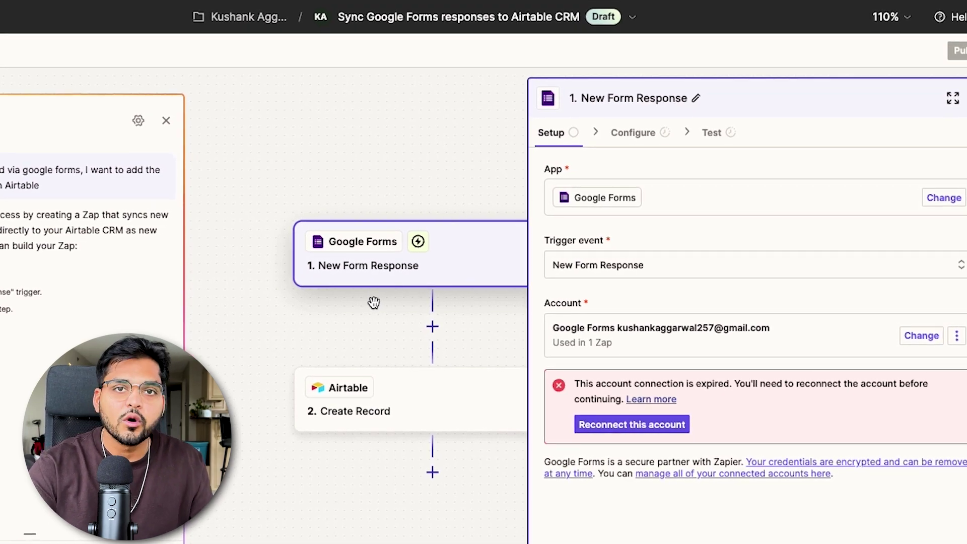
- Keep New Form Response as the trigger event and connect a new Google account with access allowed
click(632, 265)
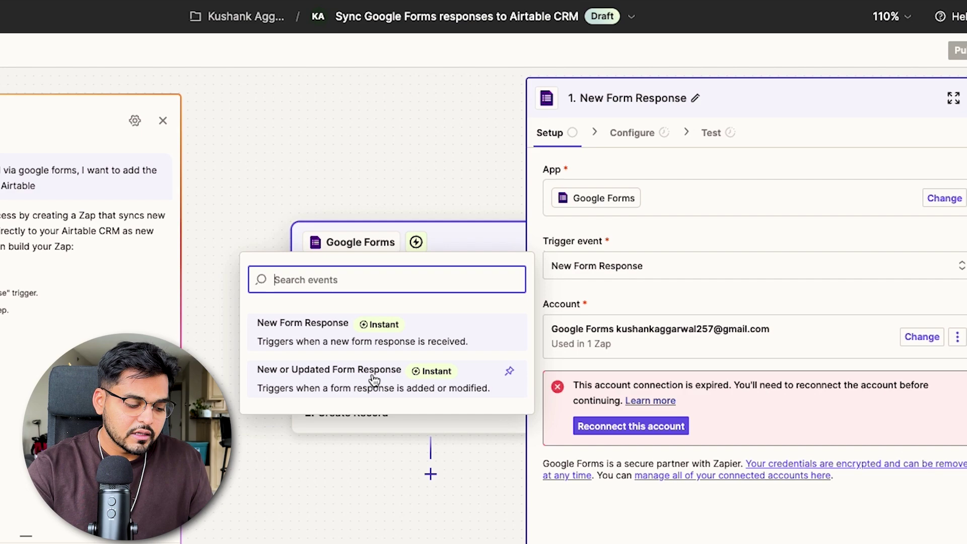
click(558, 286)
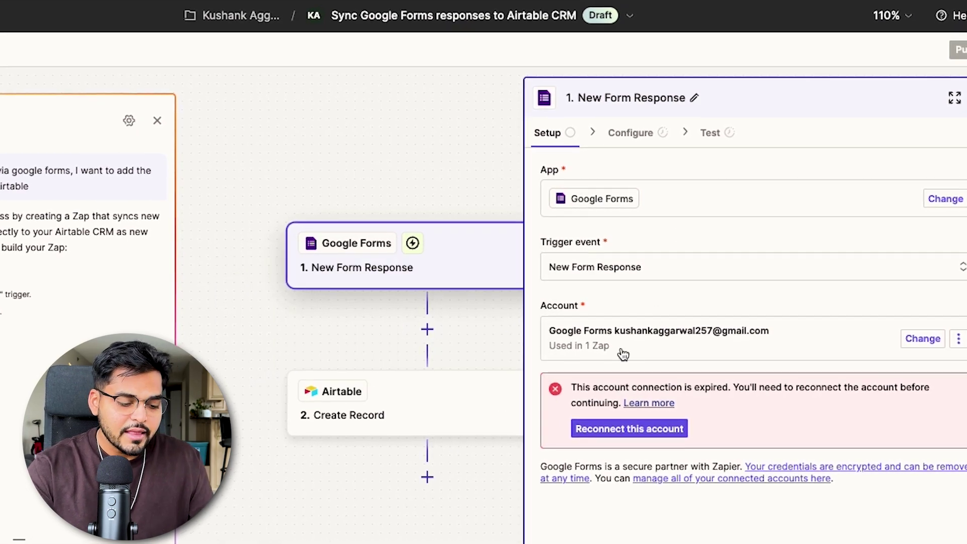
click(928, 340)
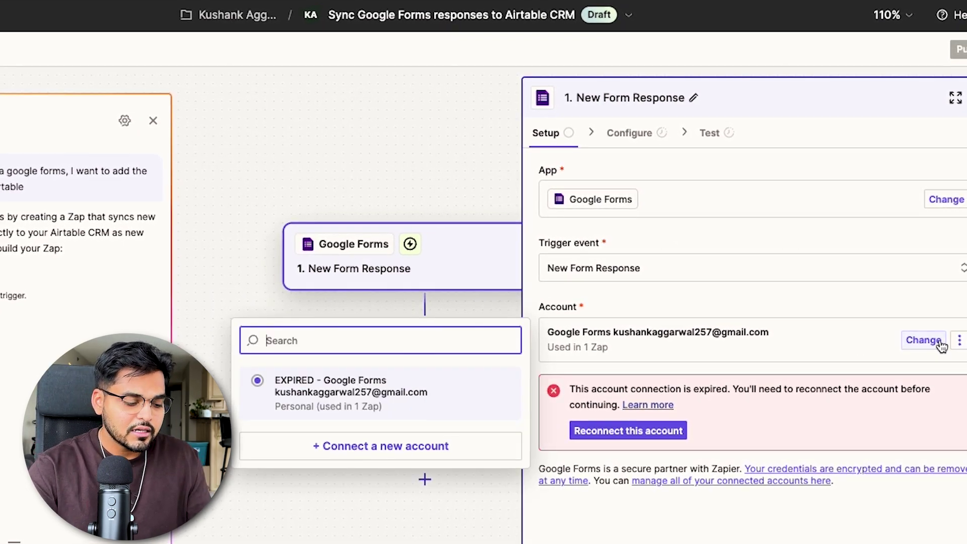
click(425, 442)
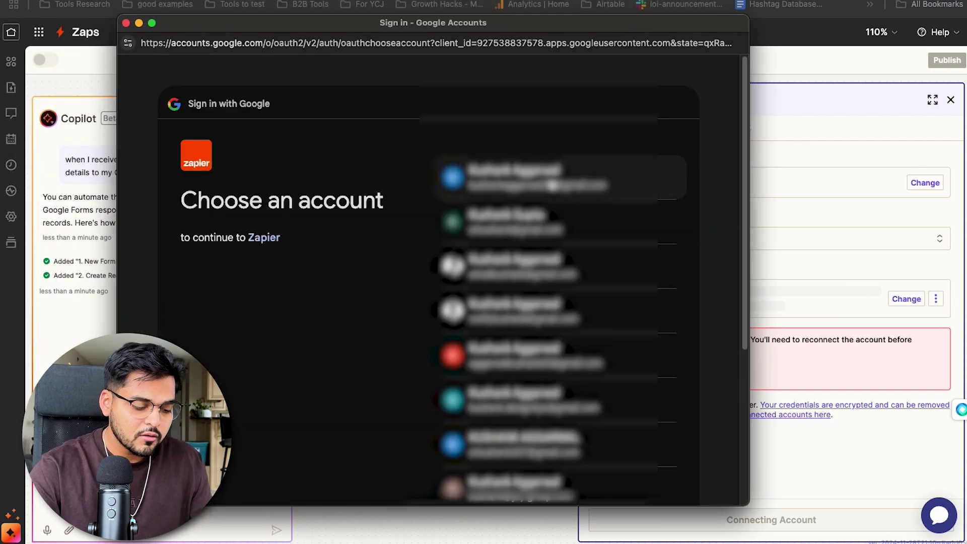
click(553, 185)
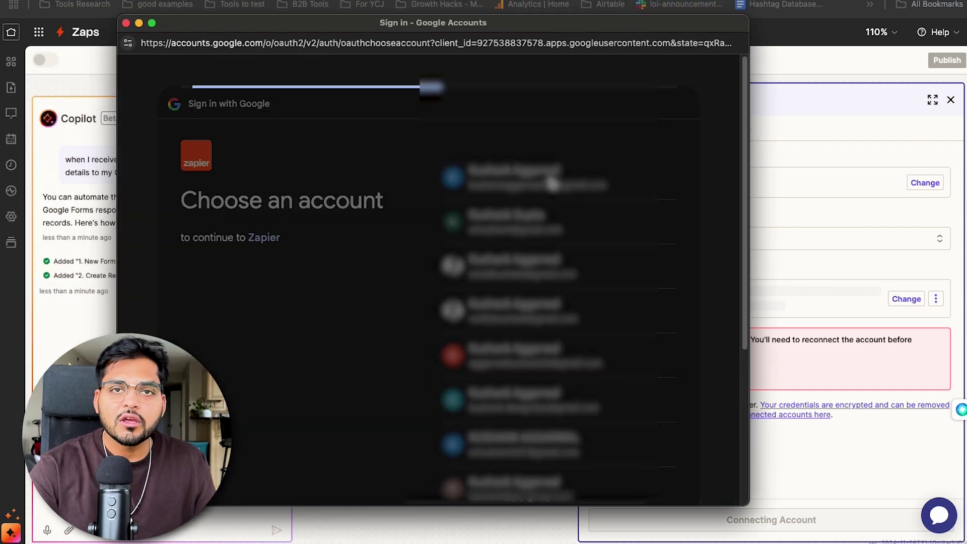
click(608, 461)
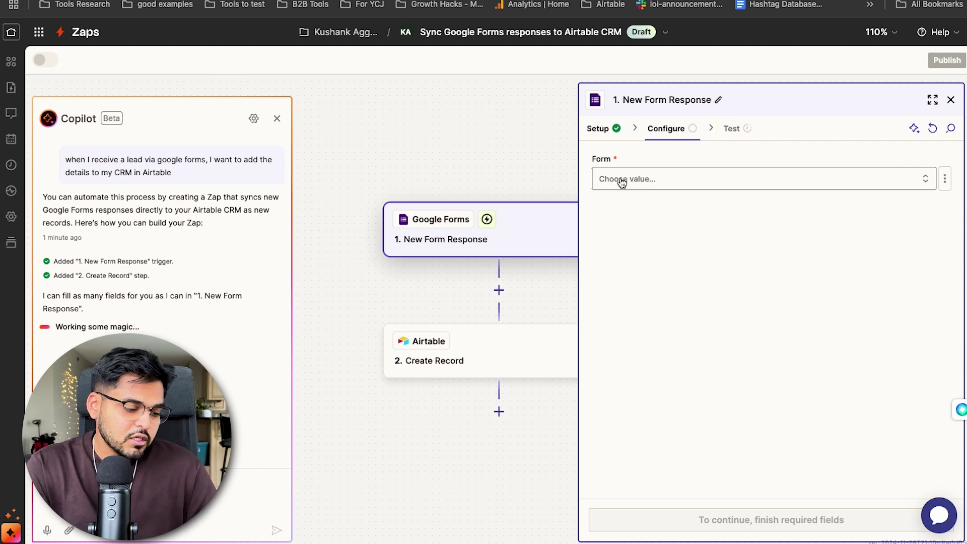
- Set the trigger's form to Contact Us Form, continue, and close the tested sample response
click(622, 179)
scroll(443, 310, down, 2)
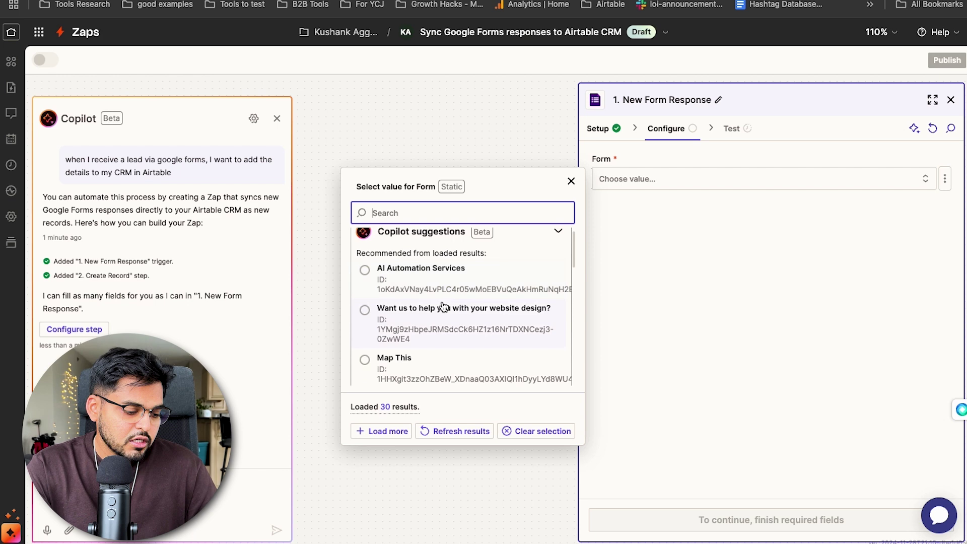
scroll(443, 306, down, 1)
text(form)
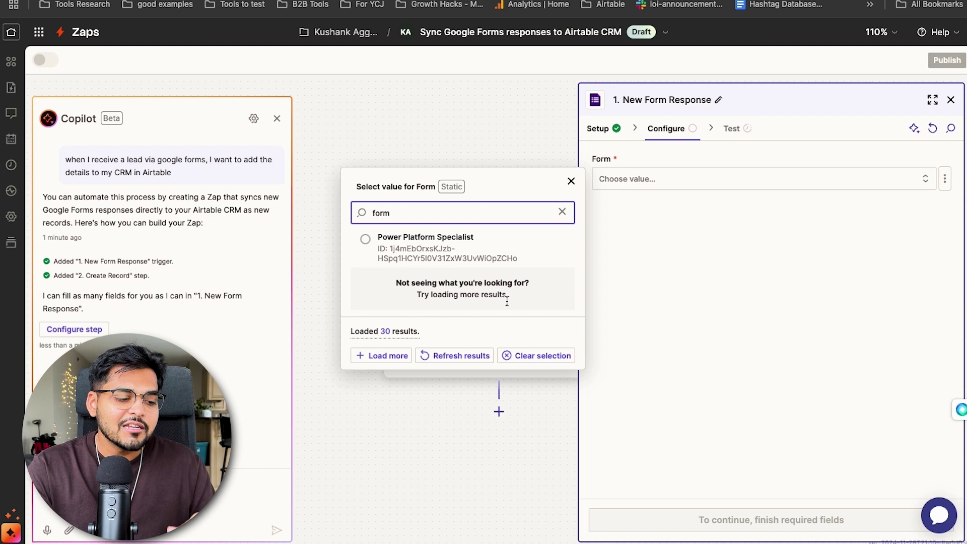
click(450, 359)
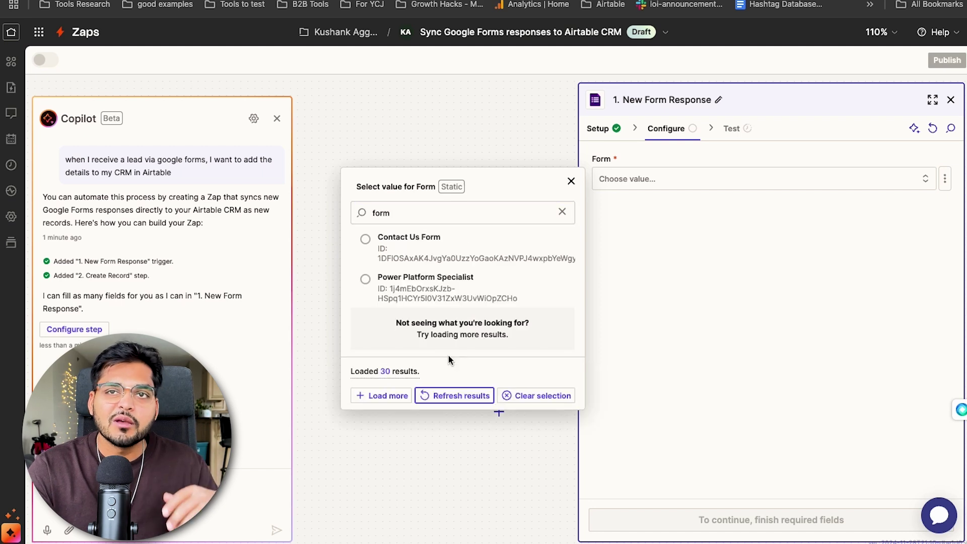
click(366, 245)
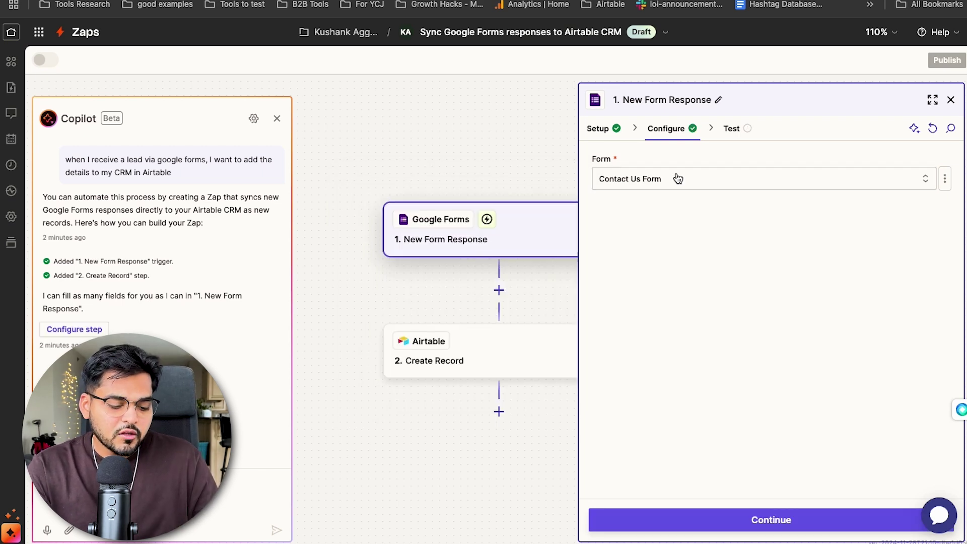
click(723, 516)
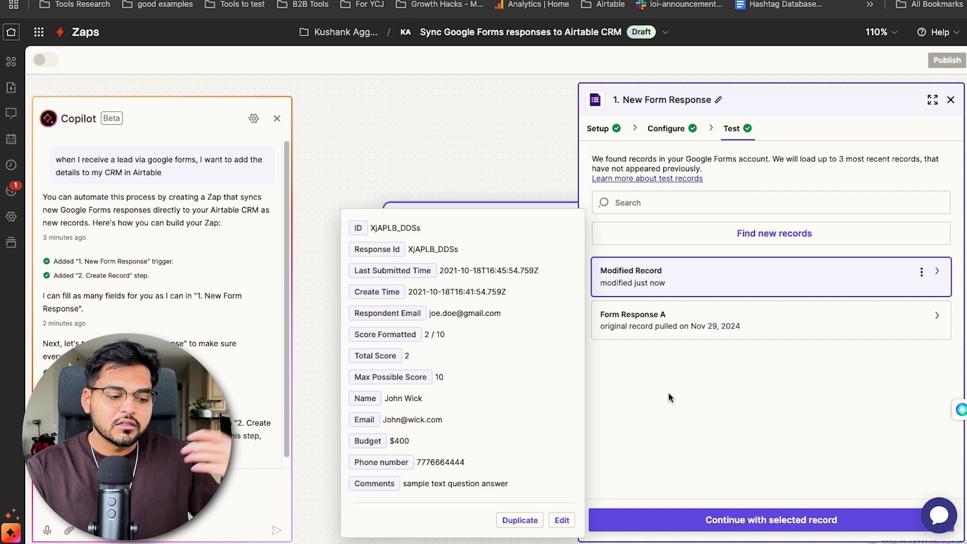
click(668, 393)
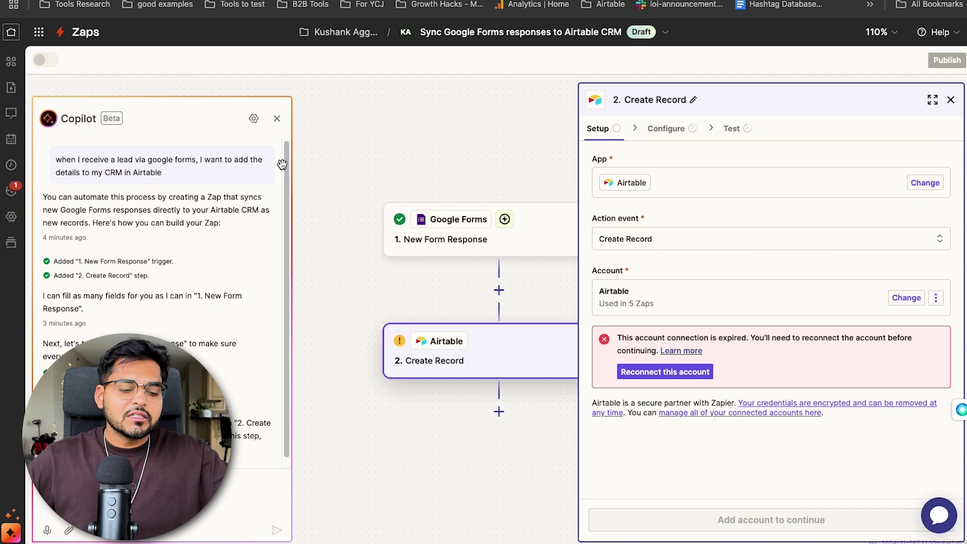
- Reconnect the Airtable account and grant it access to the Contact Us Leads base
click(275, 121)
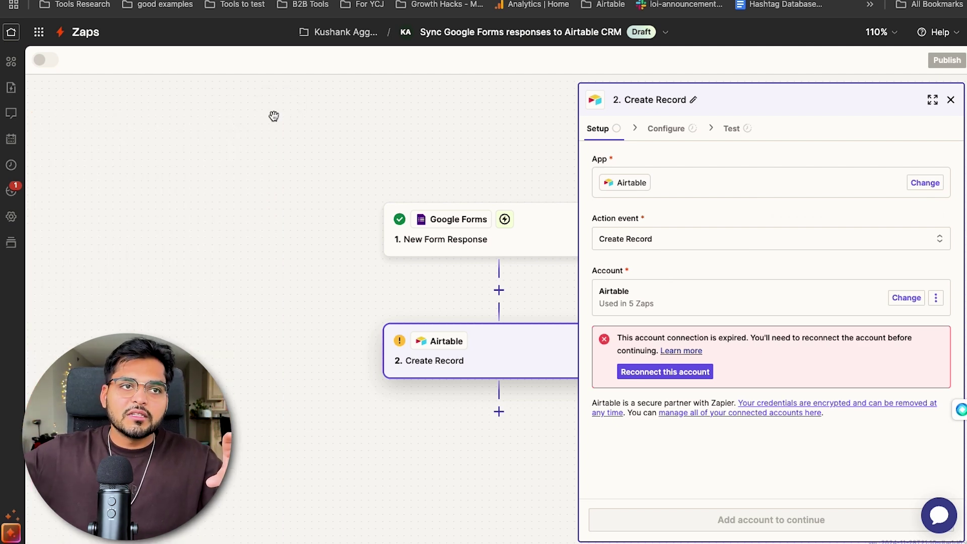
drag(356, 156, 292, 151)
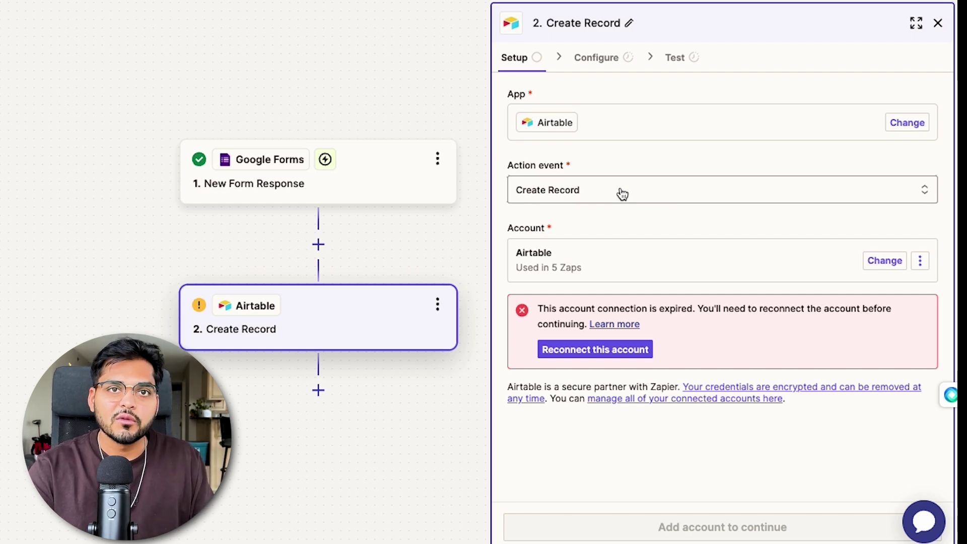
click(594, 349)
text(co)
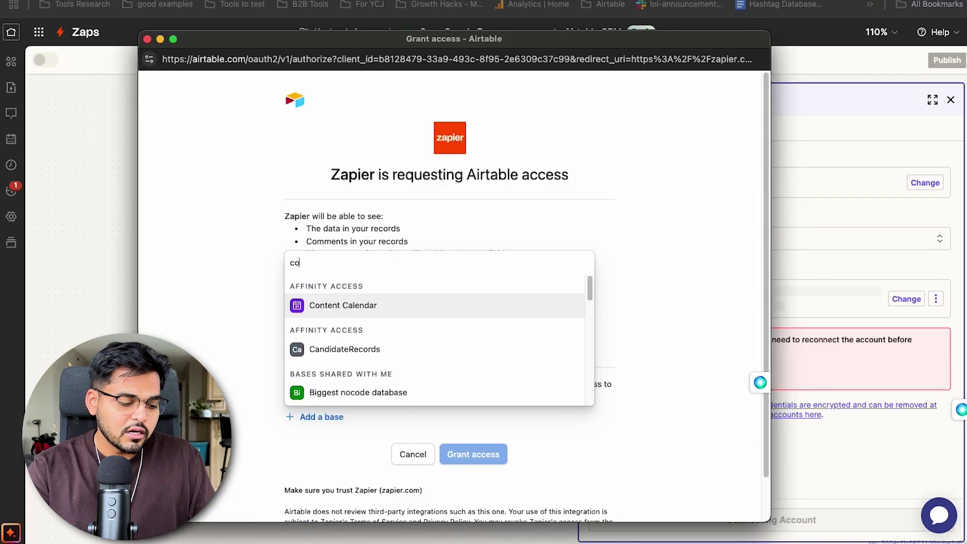
text(ntact)
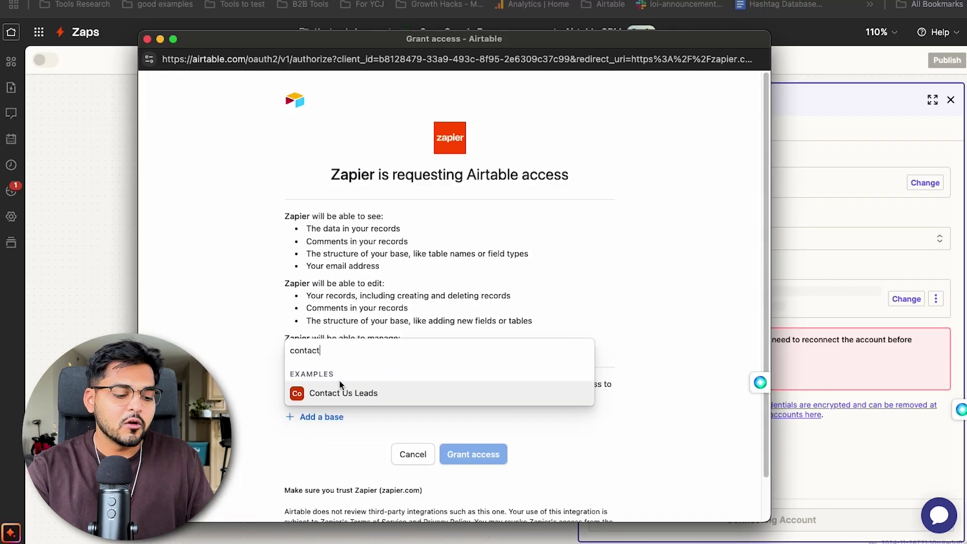
click(340, 389)
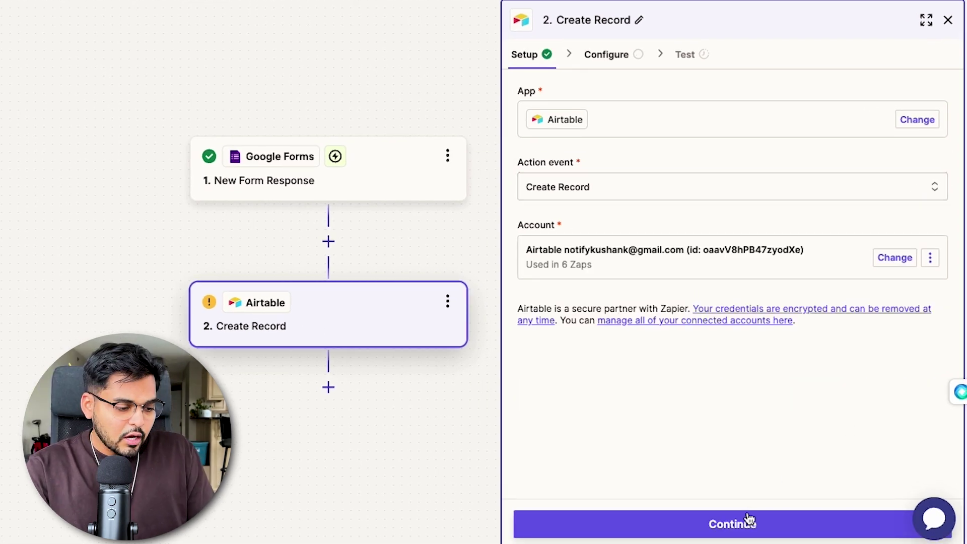
- Point the Create Record step at the Contact Us Leads base and Table 1
click(745, 519)
click(592, 112)
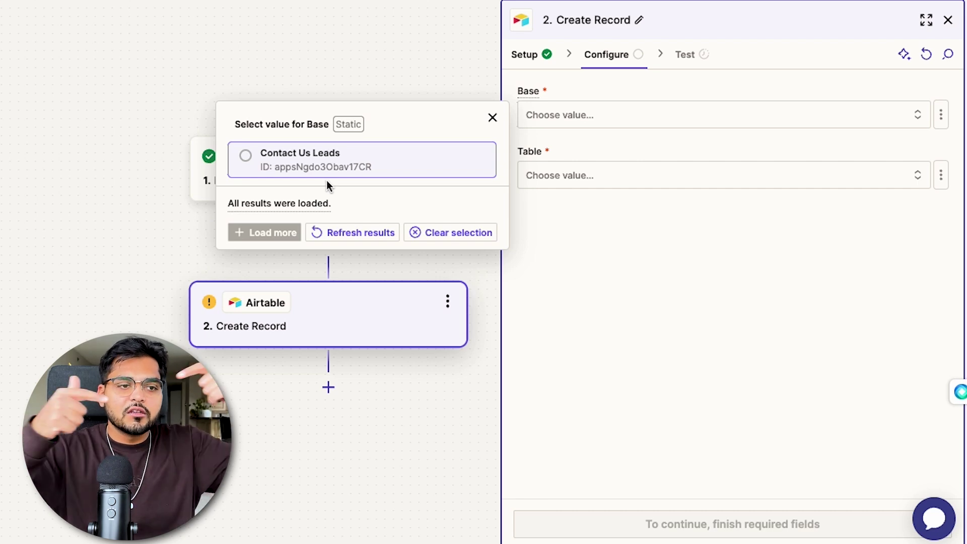
click(281, 166)
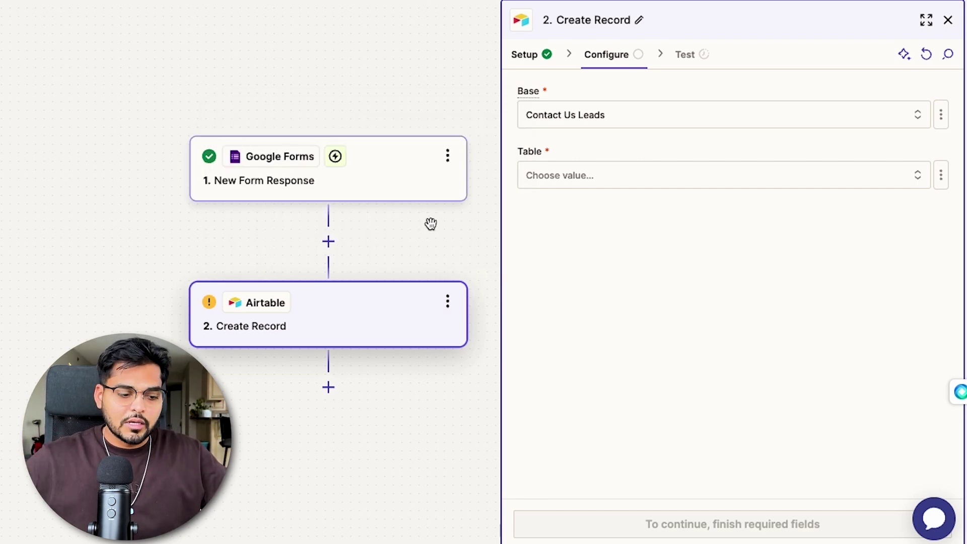
click(577, 175)
click(345, 224)
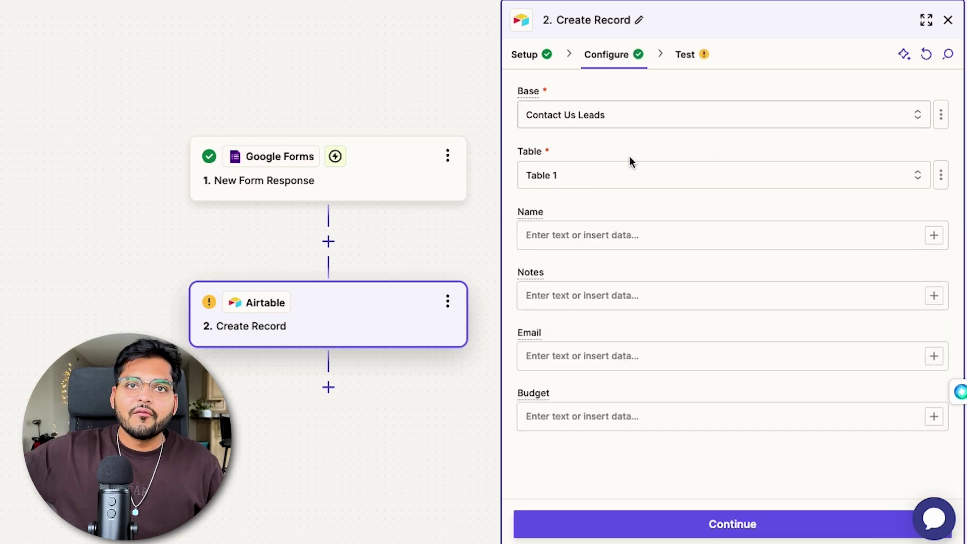
- Map the form's Name and Email answers into the Name and Email fields
click(596, 239)
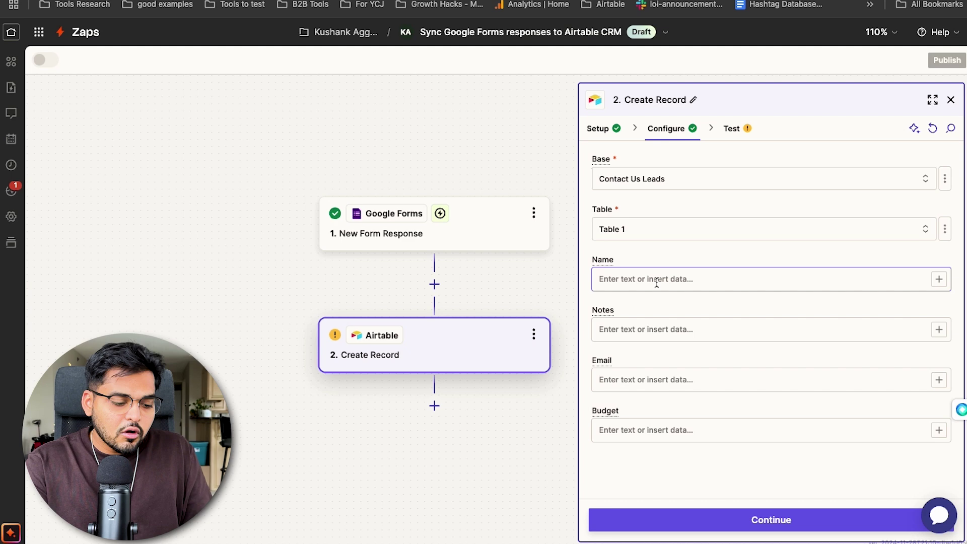
click(686, 280)
click(938, 279)
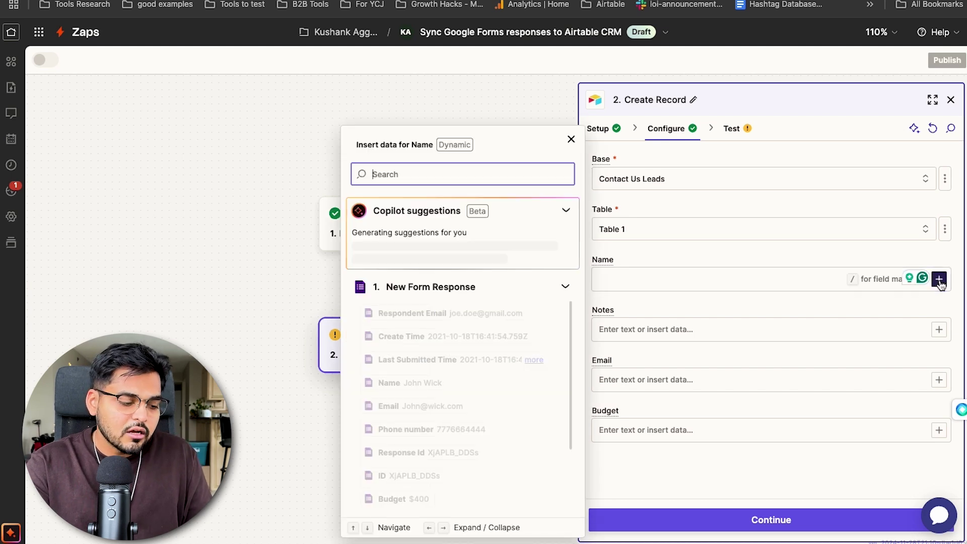
scroll(453, 398, down, 4)
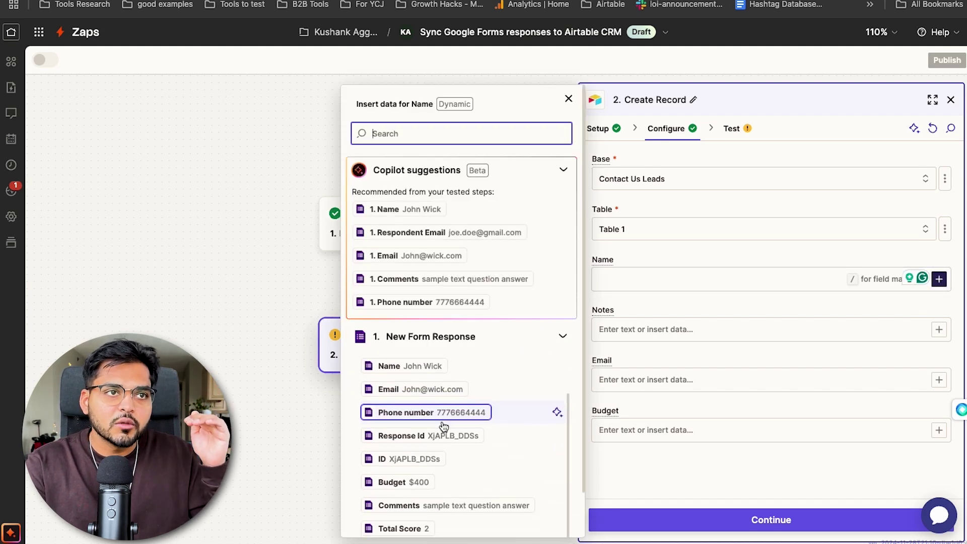
scroll(410, 465, up, 3)
click(361, 434)
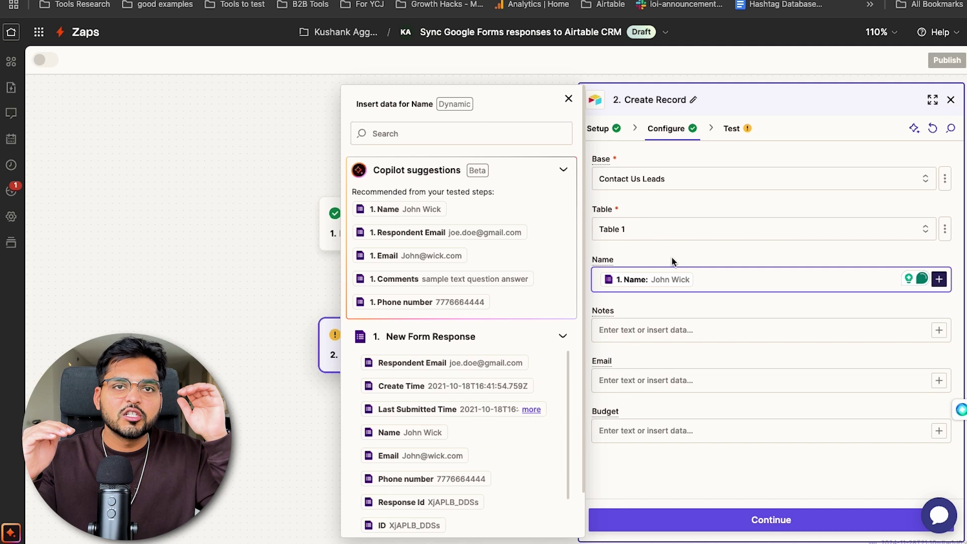
click(938, 380)
scroll(442, 508, down, 4)
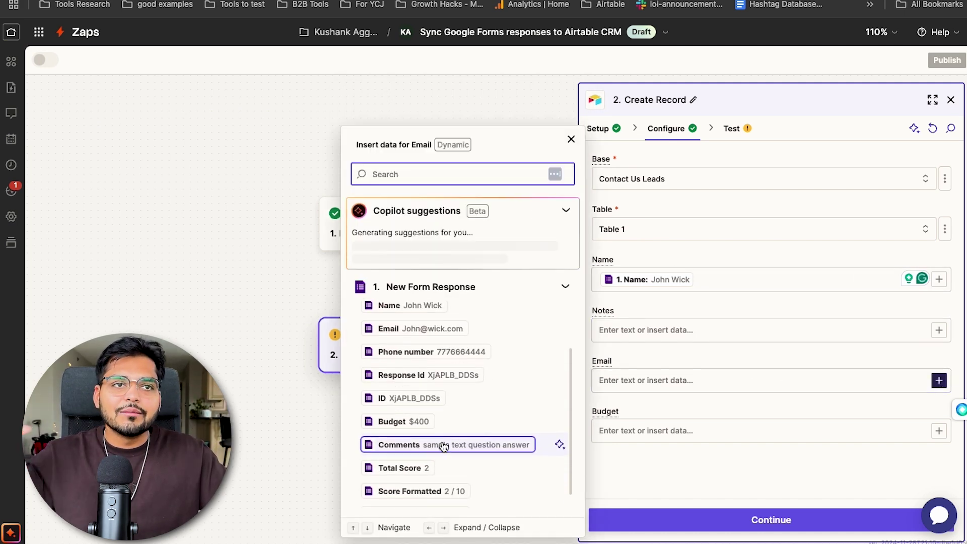
click(428, 361)
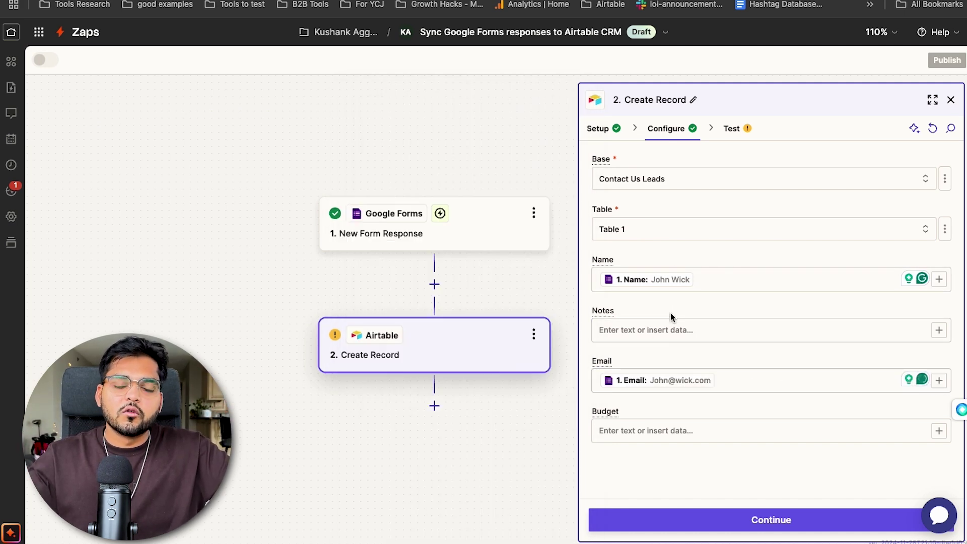
- Map Response Id into Budget and the form's Comments answer into Notes
click(938, 430)
scroll(556, 403, down, 3)
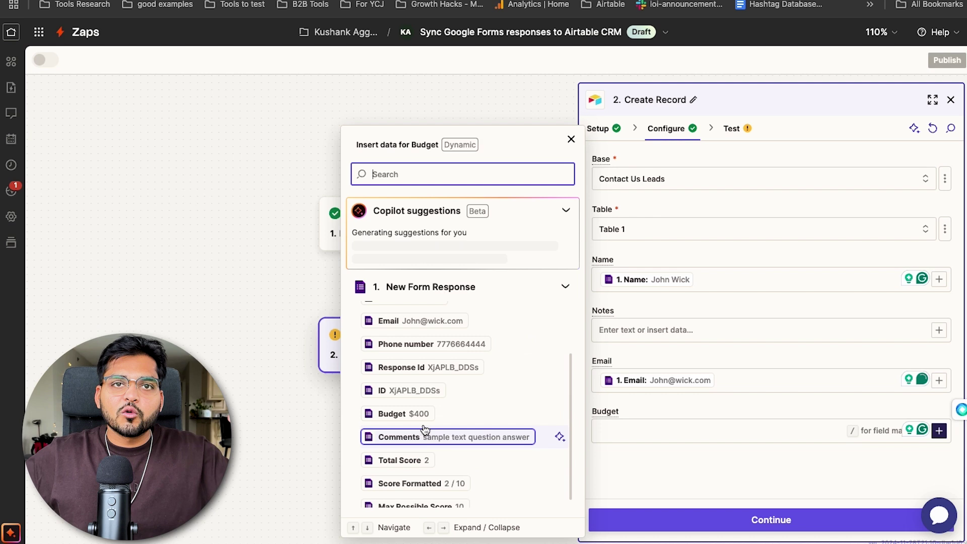
click(557, 365)
click(939, 329)
scroll(453, 431, down, 3)
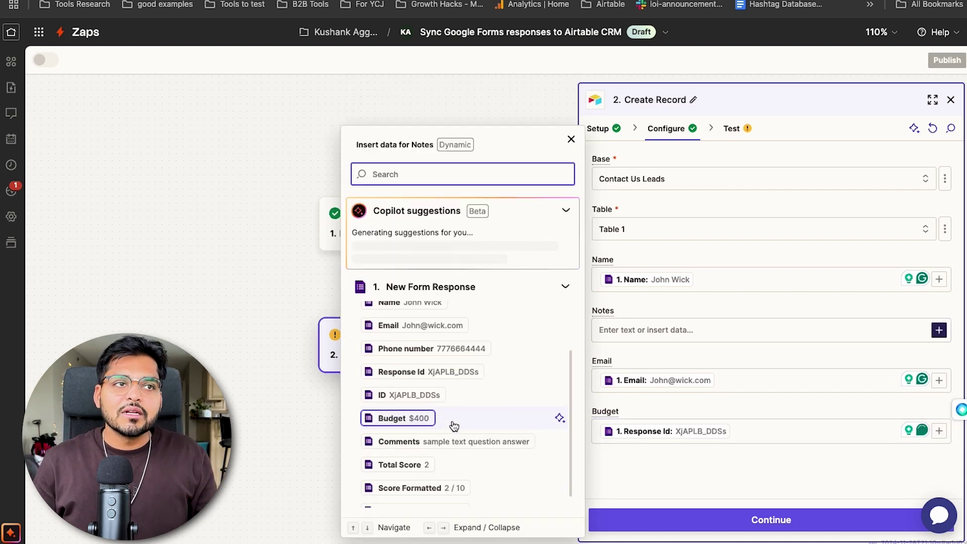
click(458, 432)
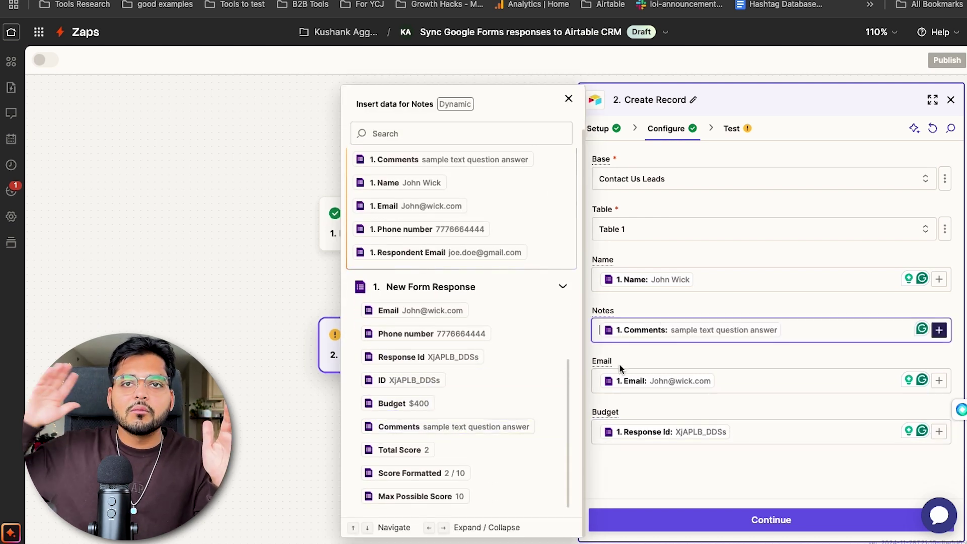
click(678, 308)
- Send a test record to Airtable, then publish the Zap as version v1 so it is on
click(804, 519)
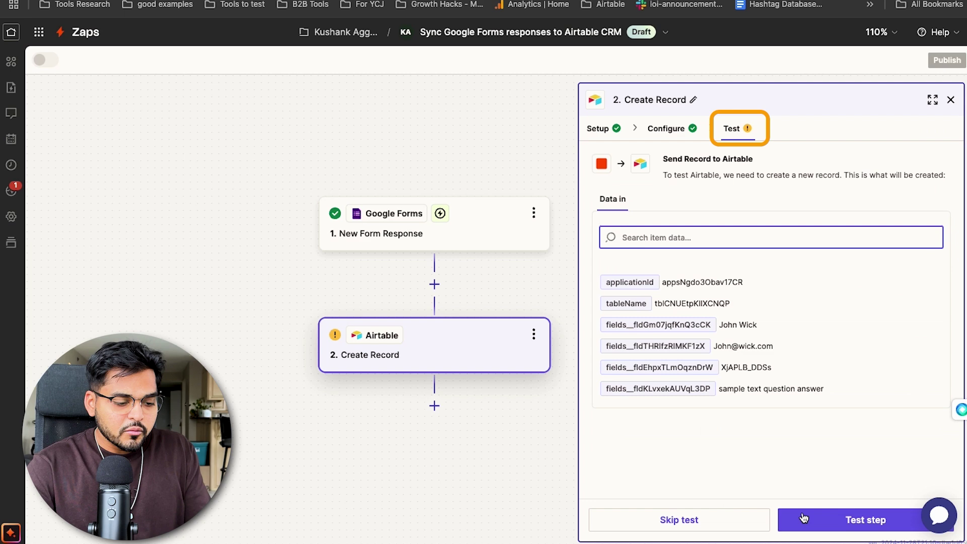
click(803, 518)
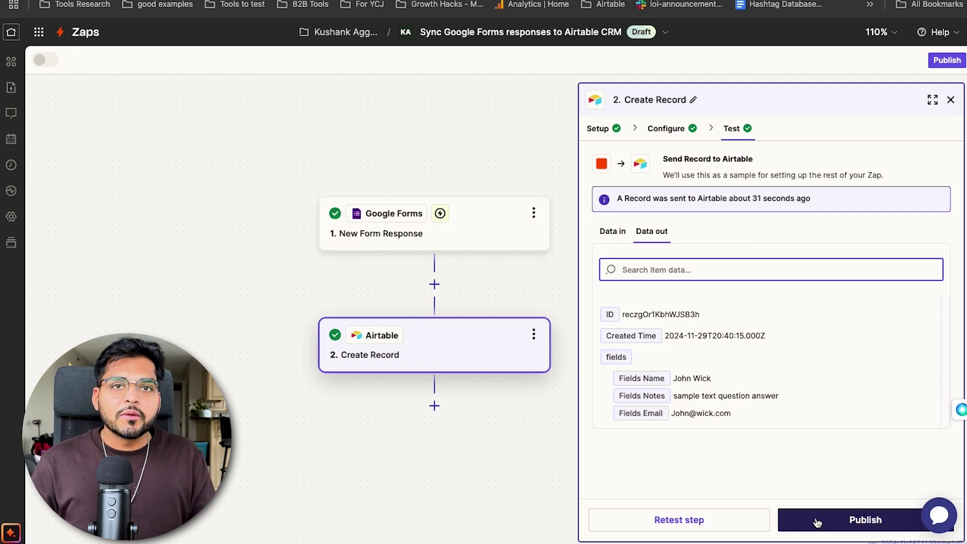
click(838, 519)
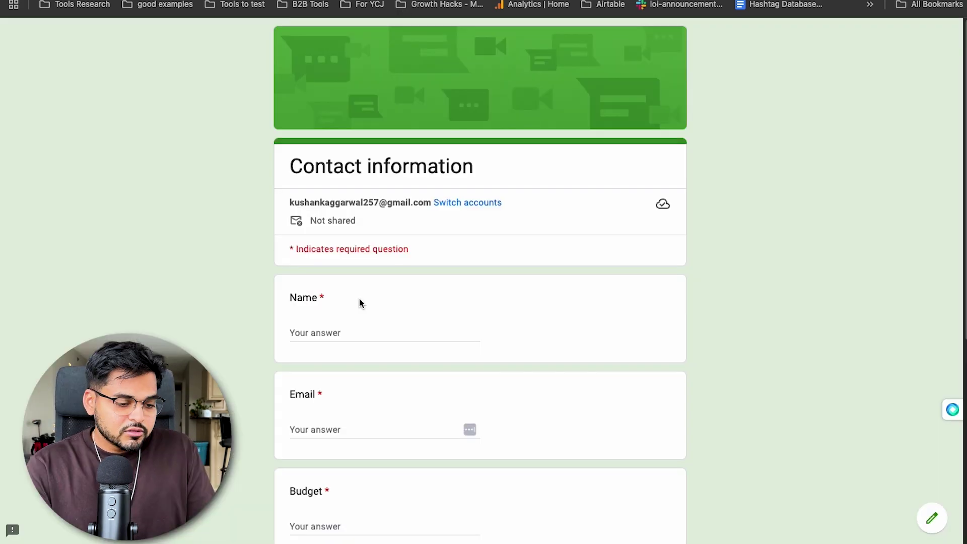
scroll(359, 302, down, 2)
- Submit a test form response with a contact's name, email, phone, budget 600 and comment 'Era Tours'
click(355, 219)
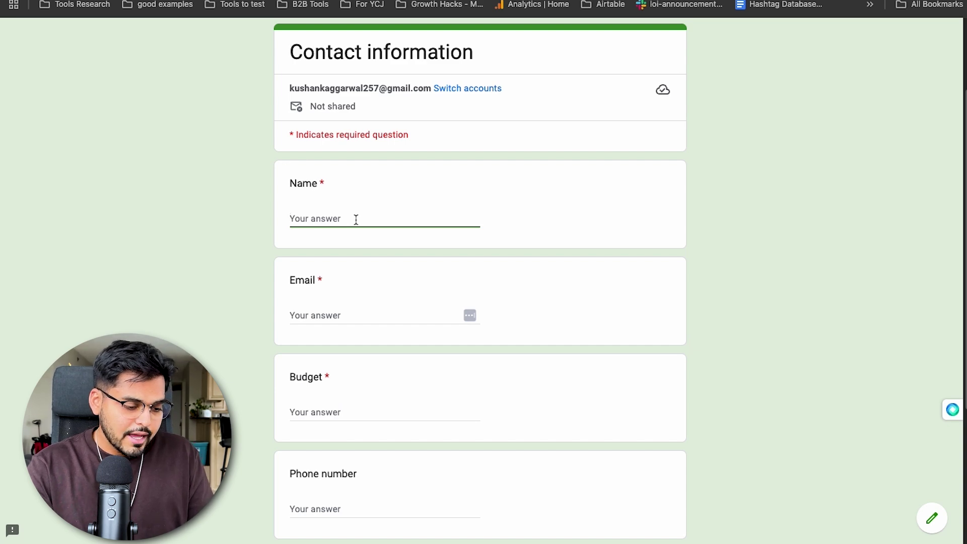
text(Taylor Swift)
key(Tab)
key(Tab)
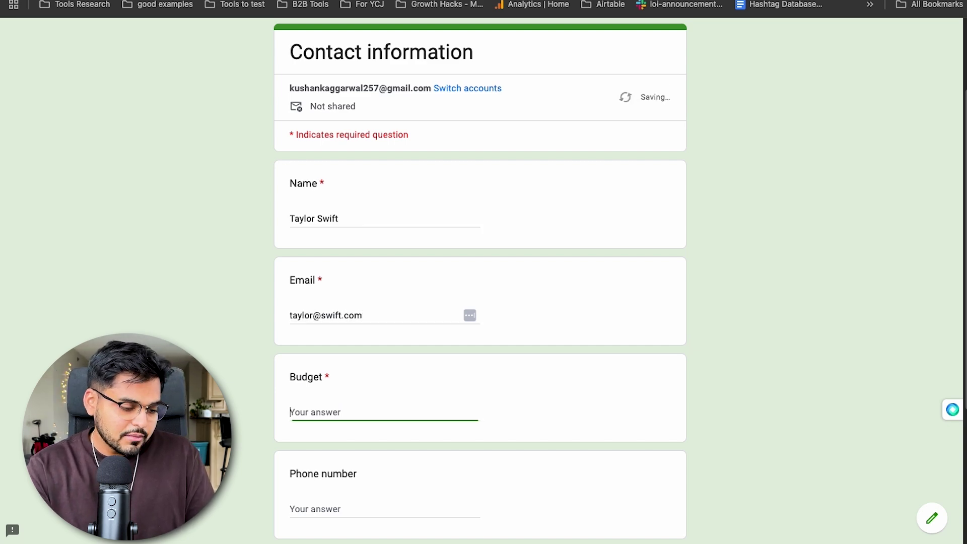
text(600)
key(Tab)
text(5556663333	Era Tours)
scroll(312, 484, down, 1)
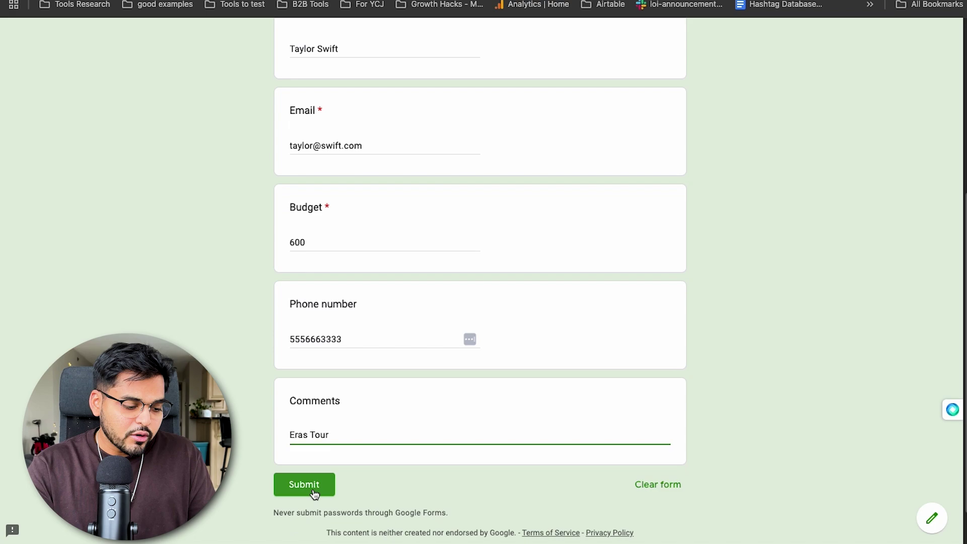
click(308, 506)
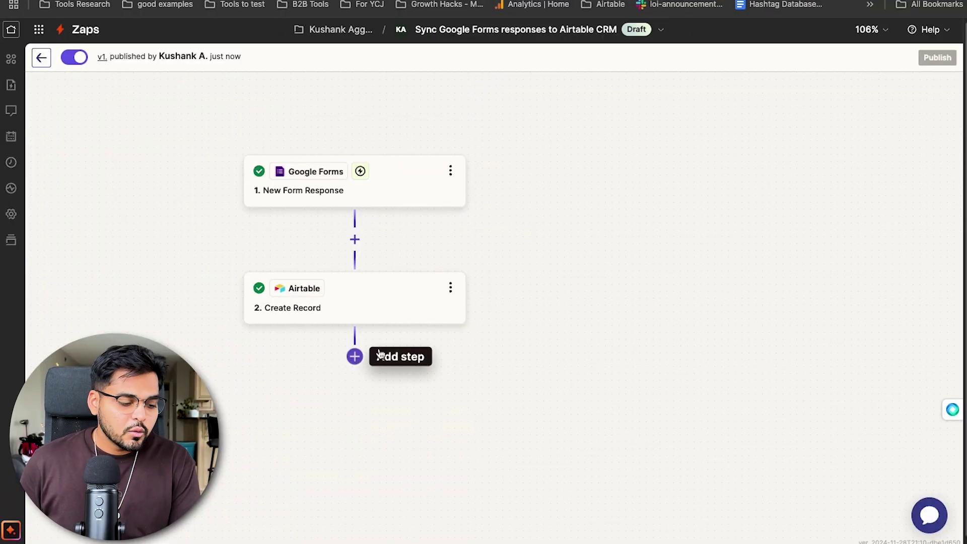
- Add a Filter by Zapier step after the Airtable step
click(379, 354)
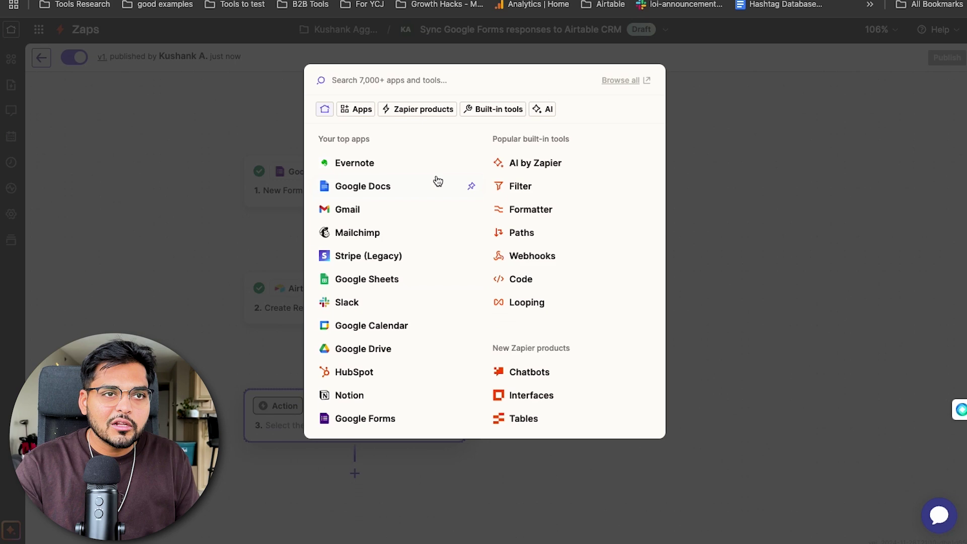
text(filter)
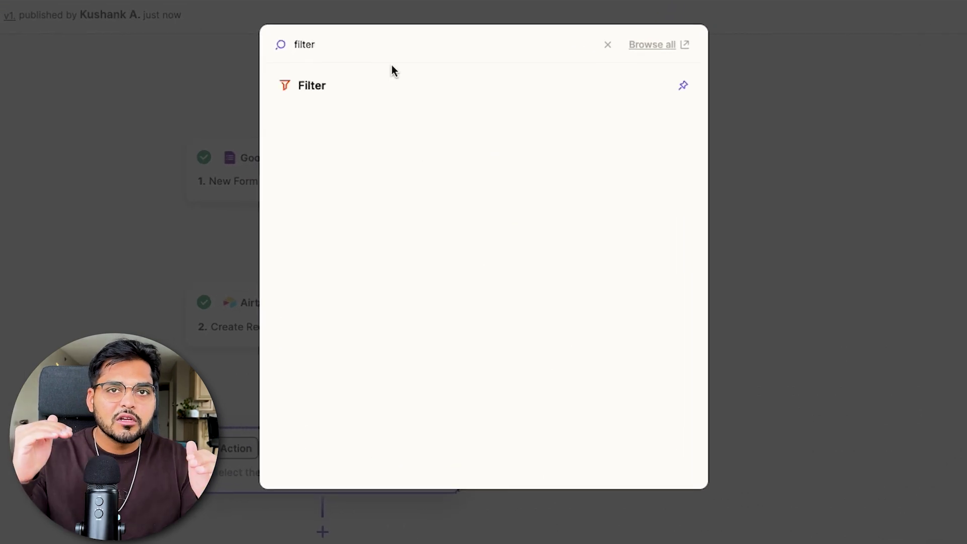
click(330, 90)
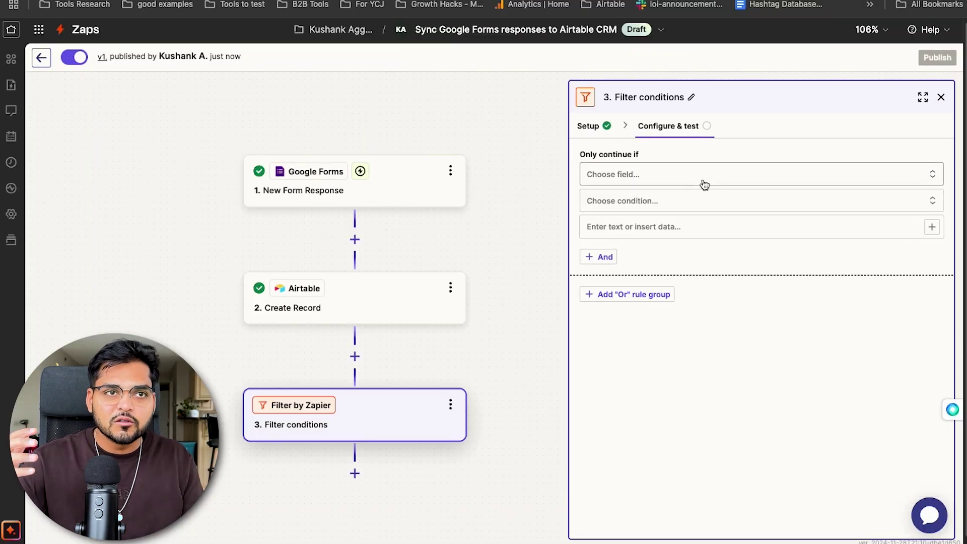
- Make the filter continue only when Budget is a number greater than 300, and test it
click(683, 183)
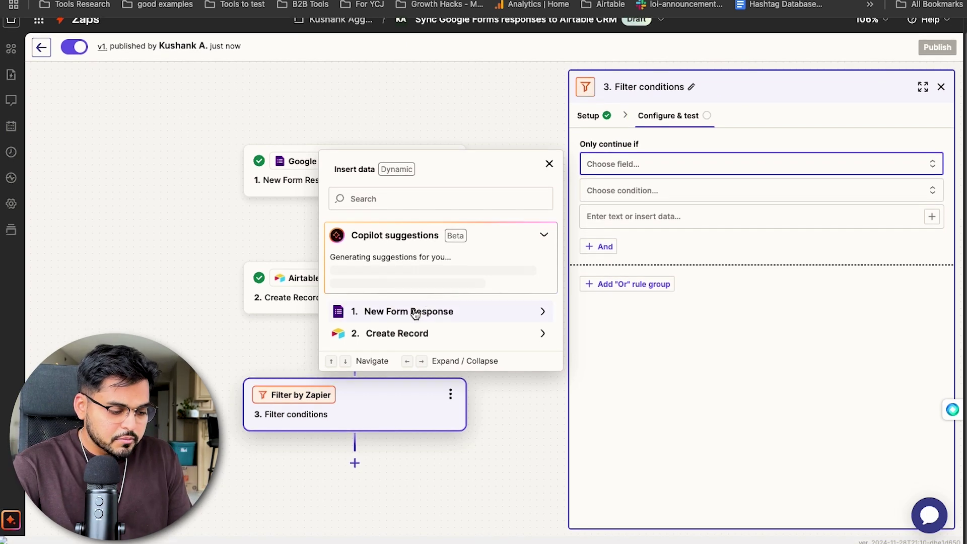
click(415, 312)
scroll(416, 328, down, 2)
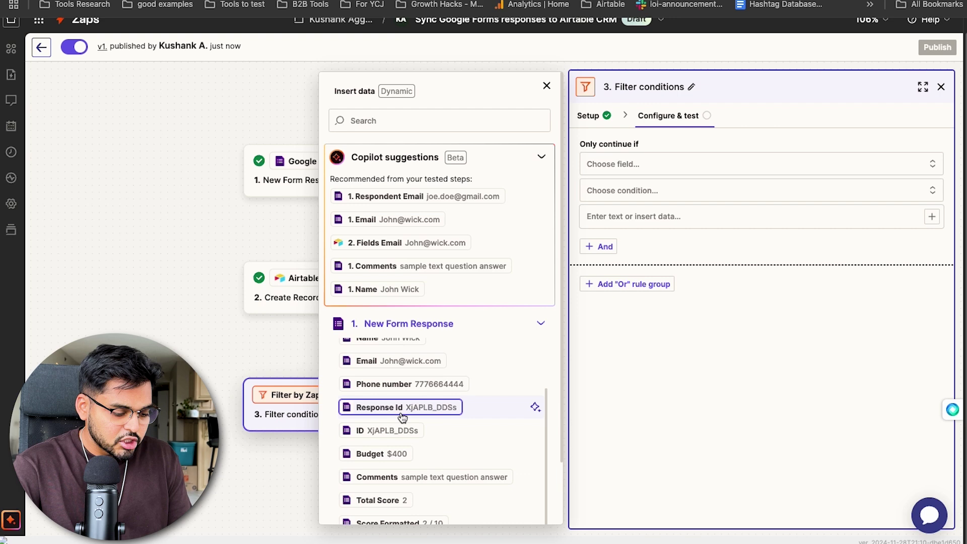
click(399, 453)
click(619, 198)
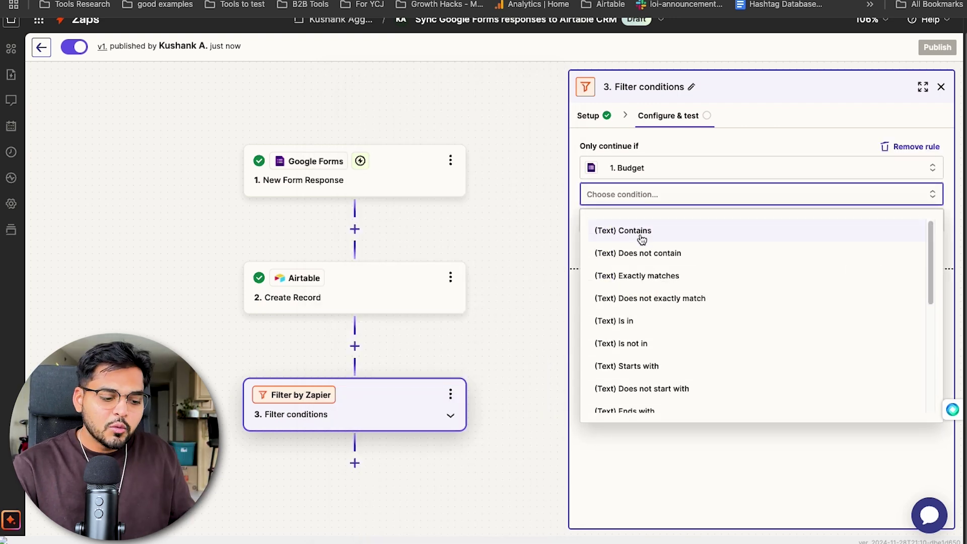
scroll(654, 328, down, 3)
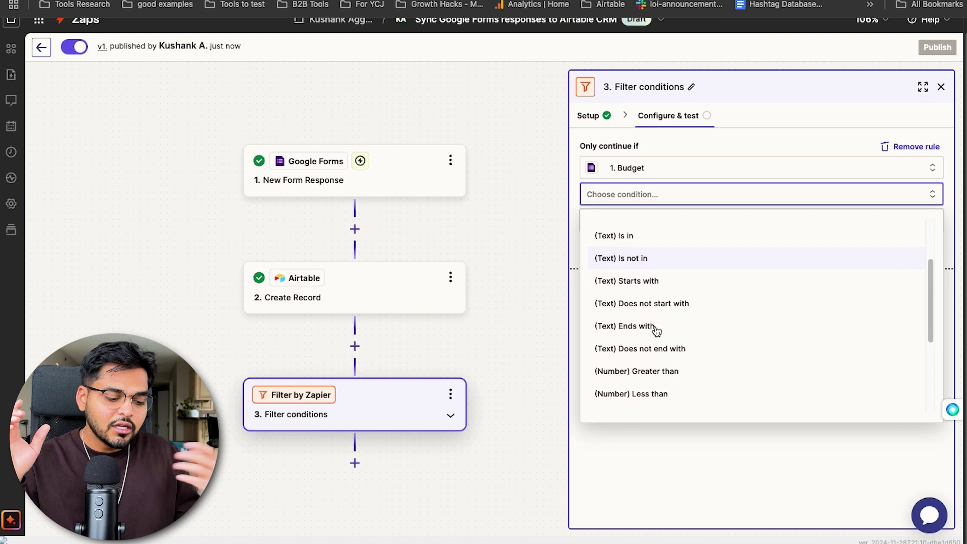
click(653, 365)
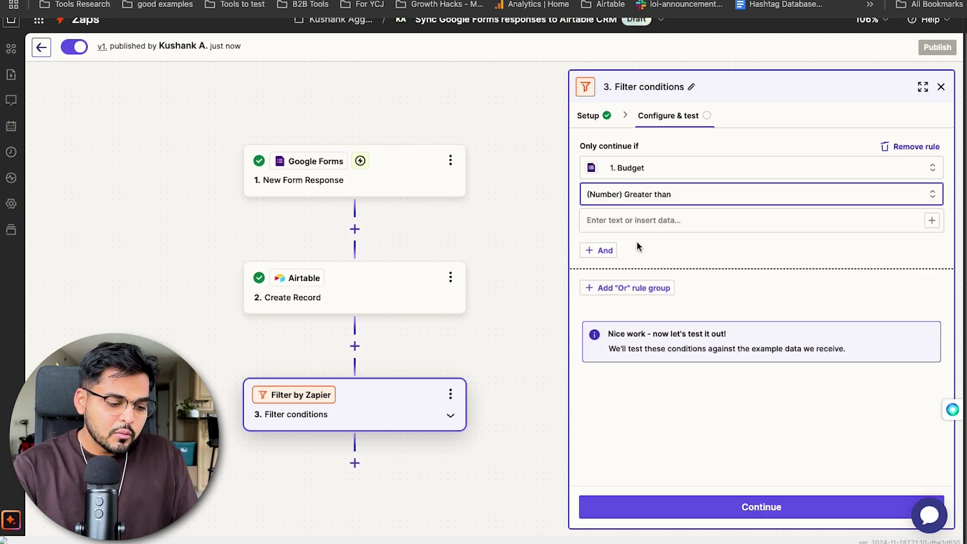
click(632, 222)
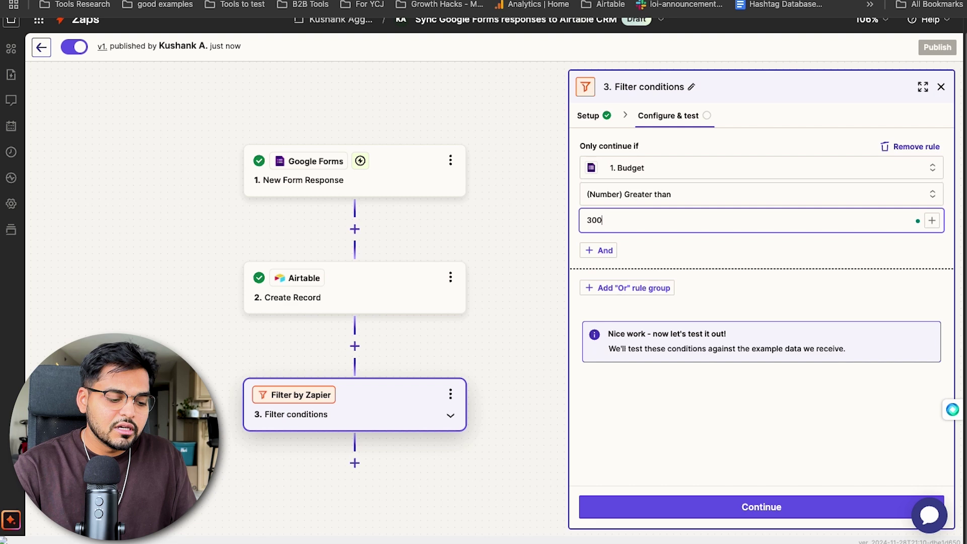
click(700, 505)
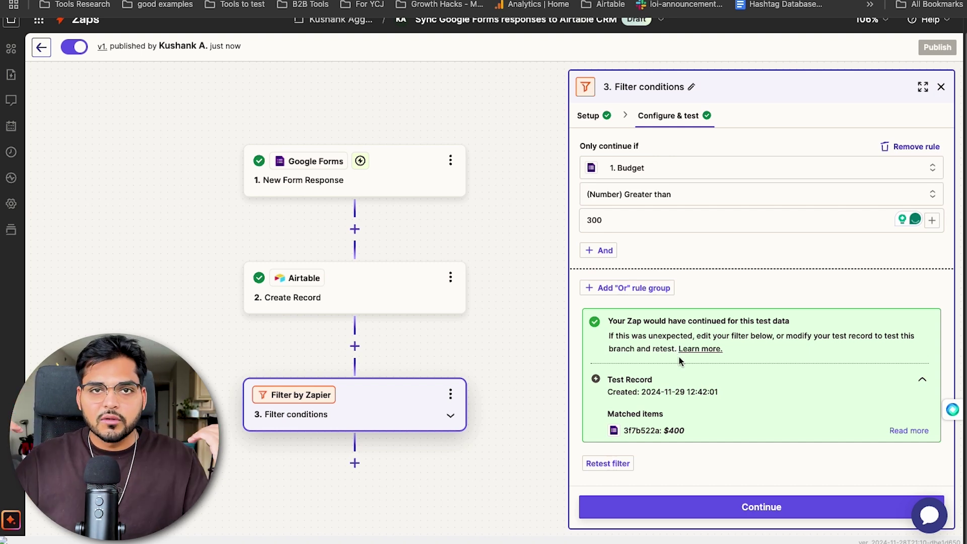
- Continue past the filter to add a new action step 4 and scroll through the app options
click(742, 503)
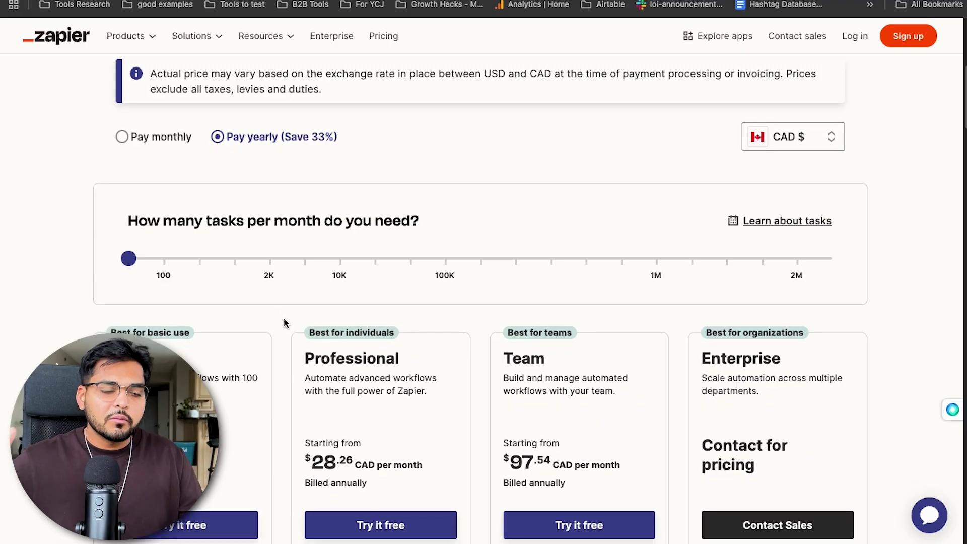
scroll(284, 320, down, 1)
scroll(284, 322, down, 3)
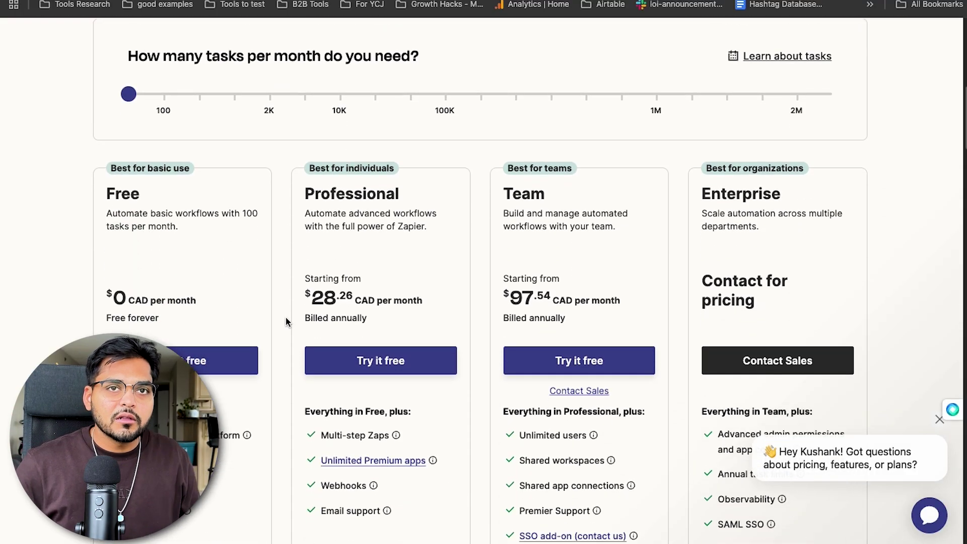
scroll(286, 320, down, 1)
mouse_move(193, 440)
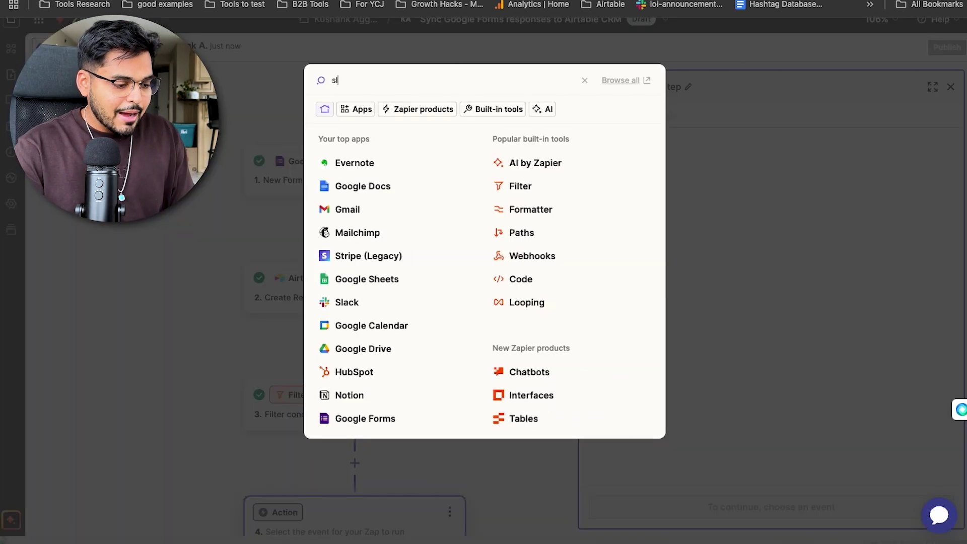
- Set step 4 to Slack's Send Direct Message event with a connected Slack account
text(ack)
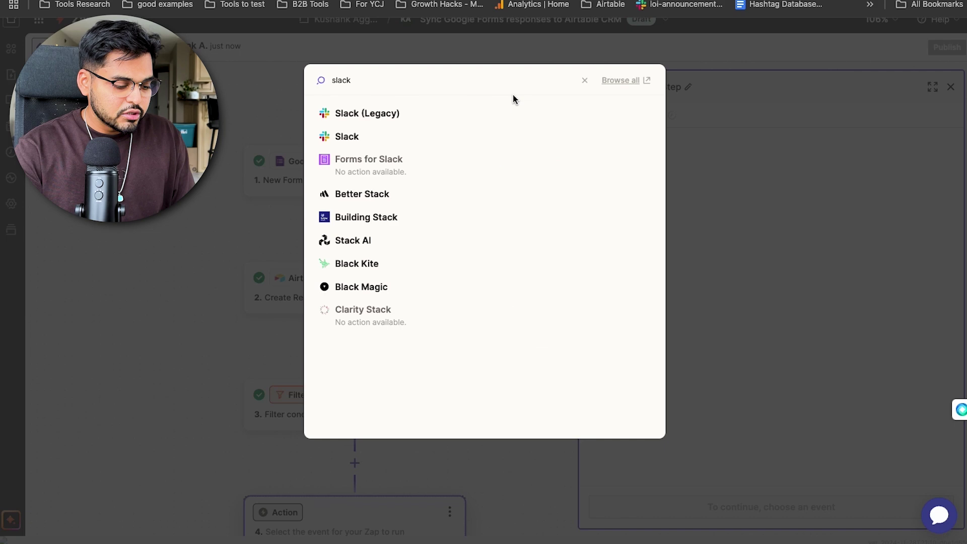
click(370, 140)
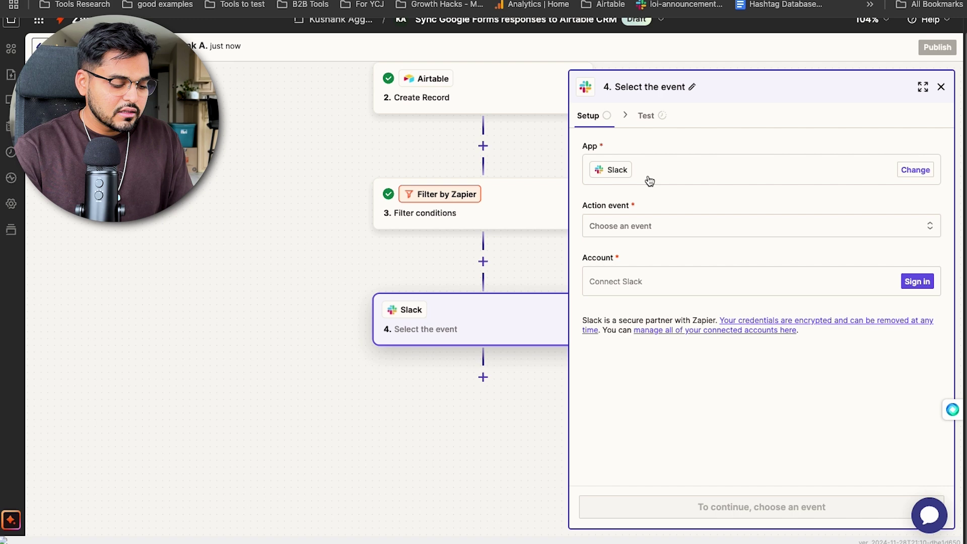
click(635, 225)
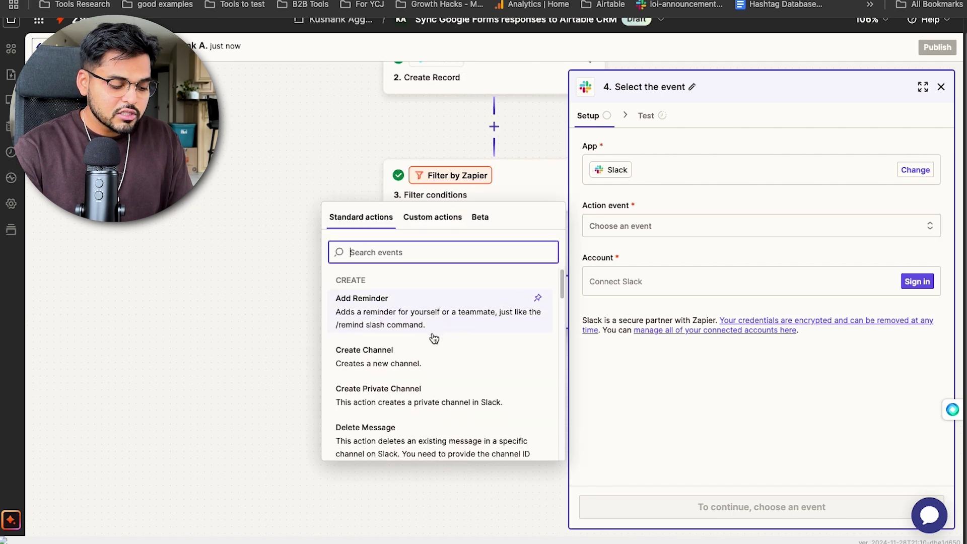
scroll(434, 336, down, 5)
scroll(434, 338, down, 5)
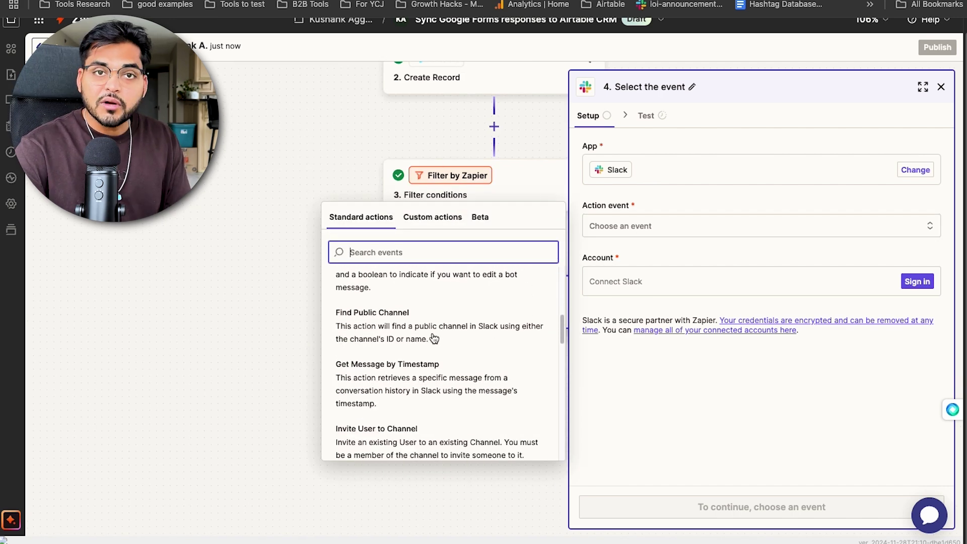
scroll(434, 338, down, 3)
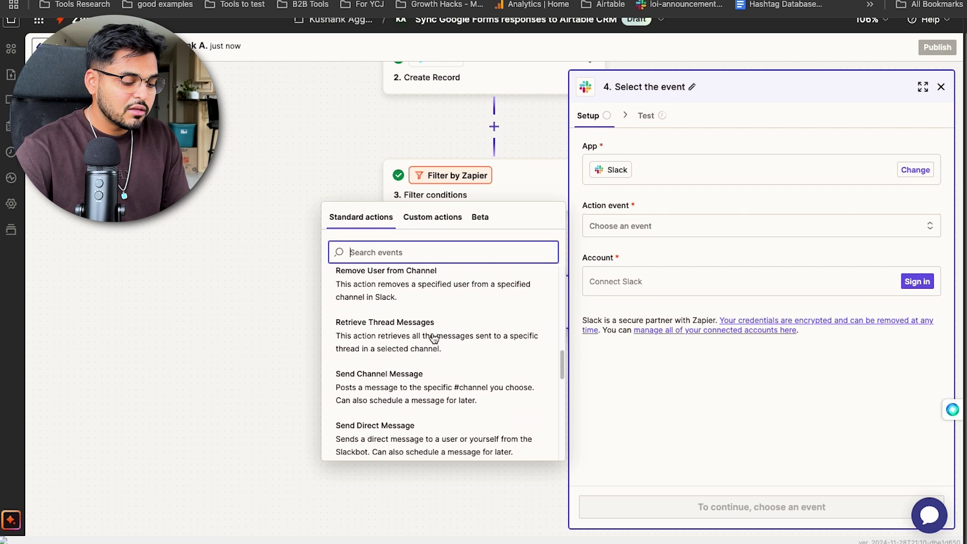
click(426, 406)
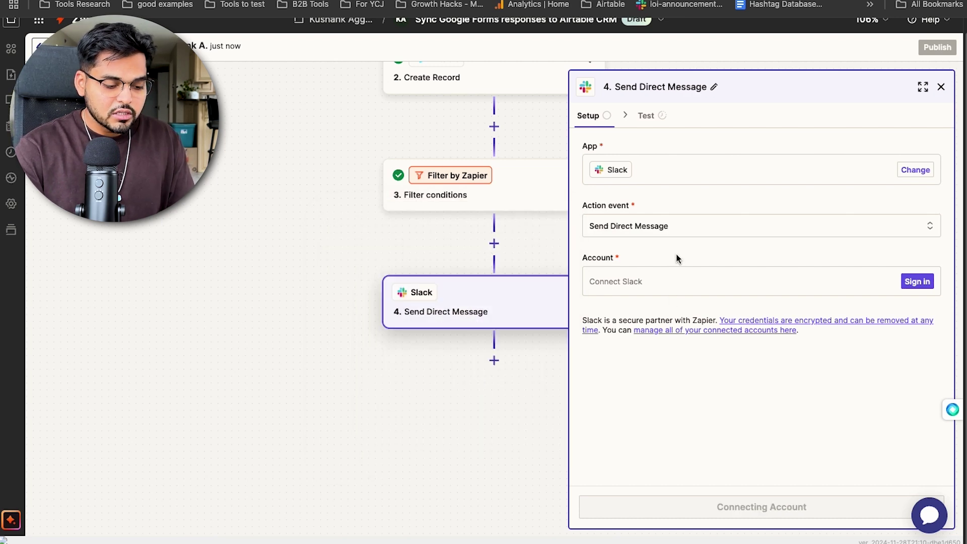
click(625, 287)
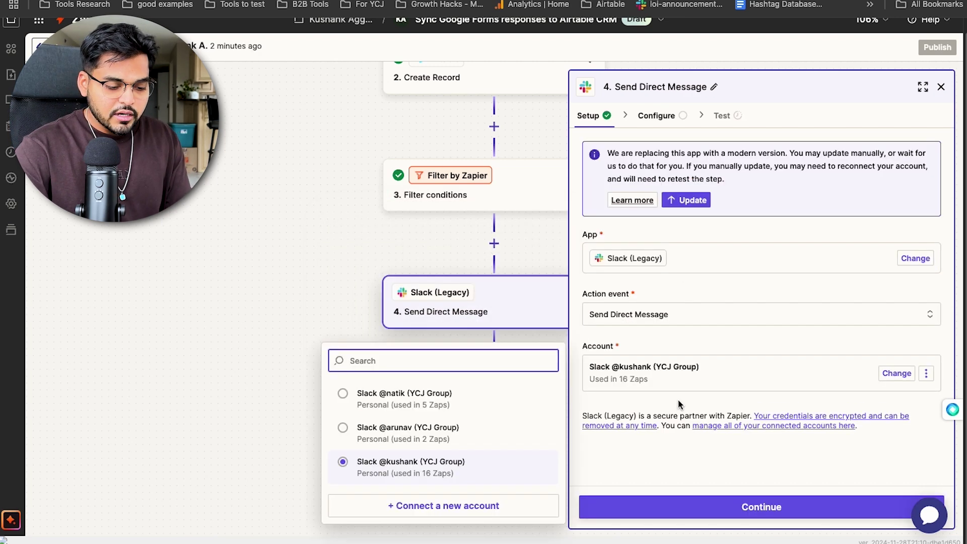
click(735, 501)
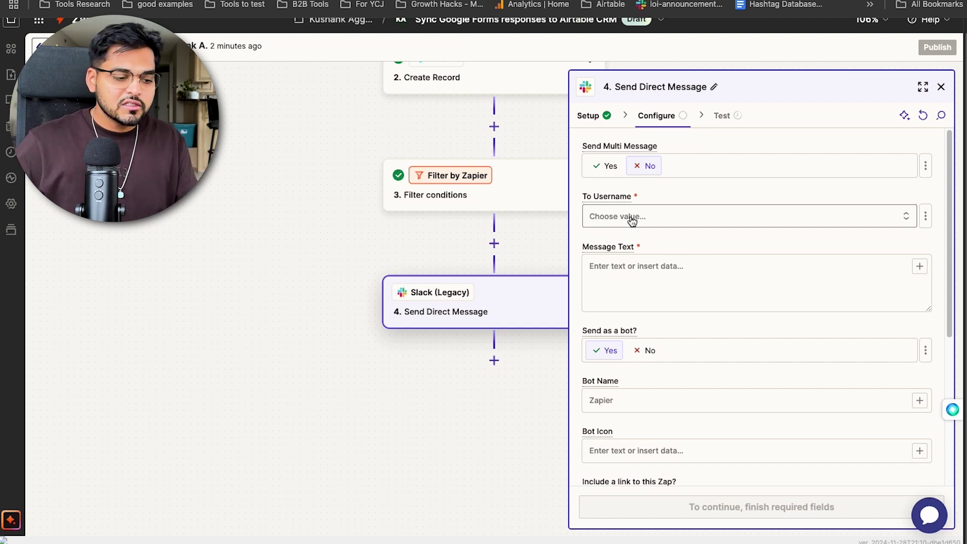
- Set the direct message recipient to the chosen Slack user
click(631, 219)
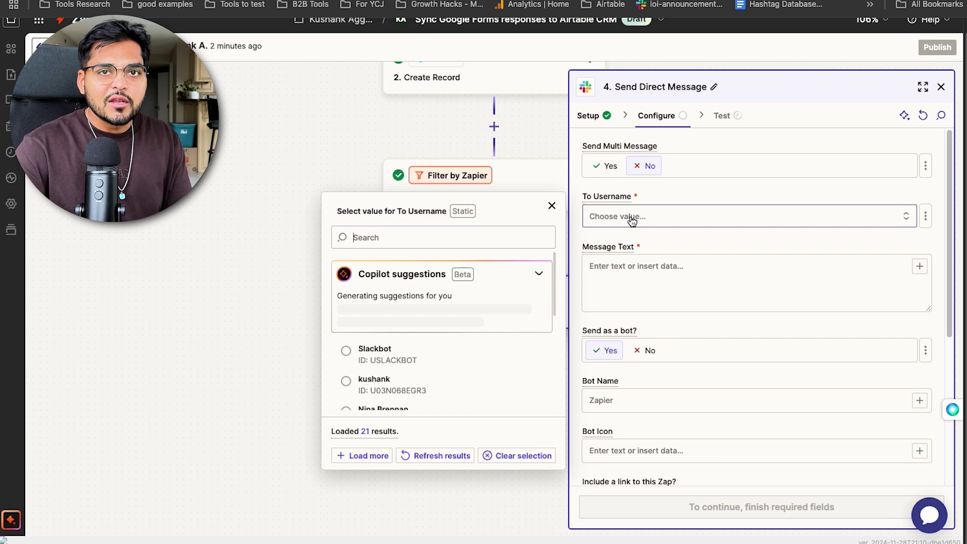
scroll(404, 355, down, 1)
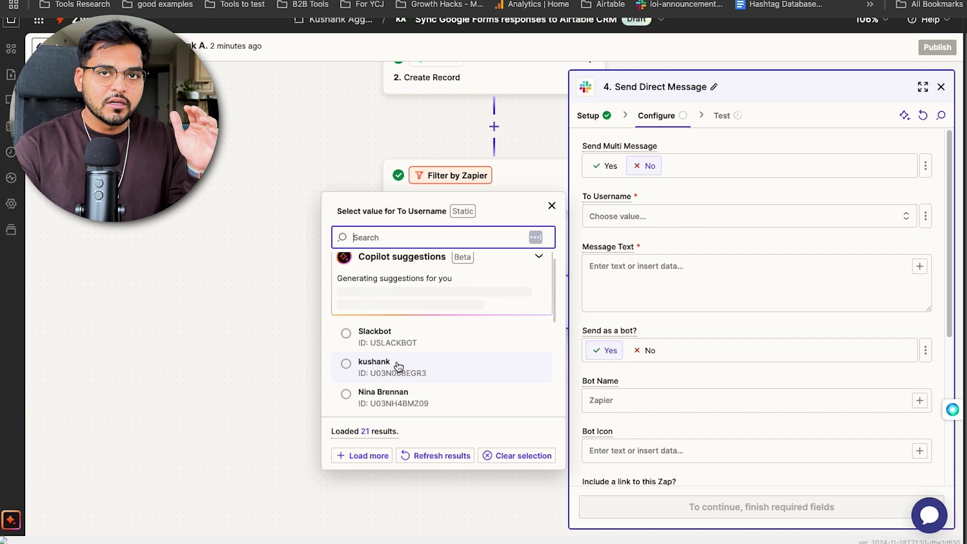
click(398, 366)
- Write the 'We have a new lead yay!!' message with Name, Budget and Comments, then send a test DM
click(618, 283)
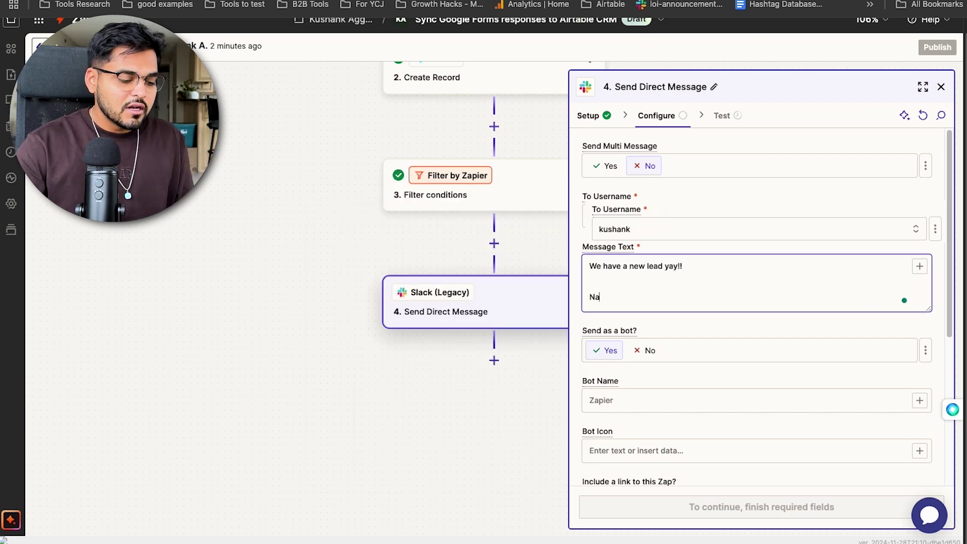
click(918, 266)
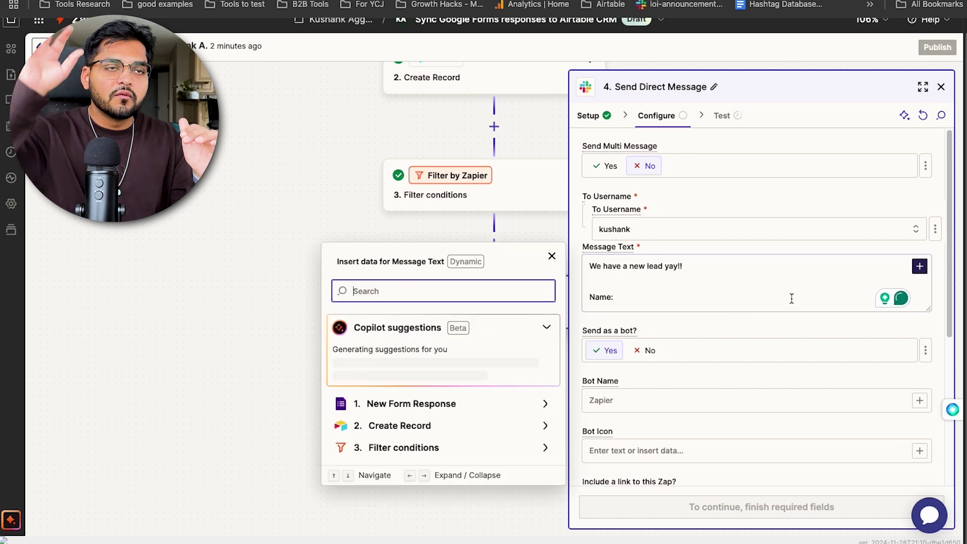
click(432, 409)
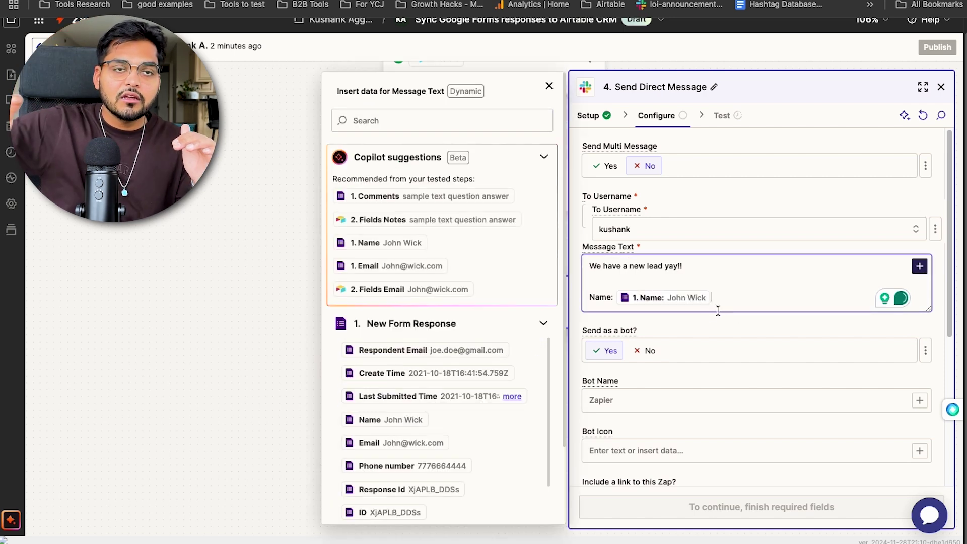
key(Return)
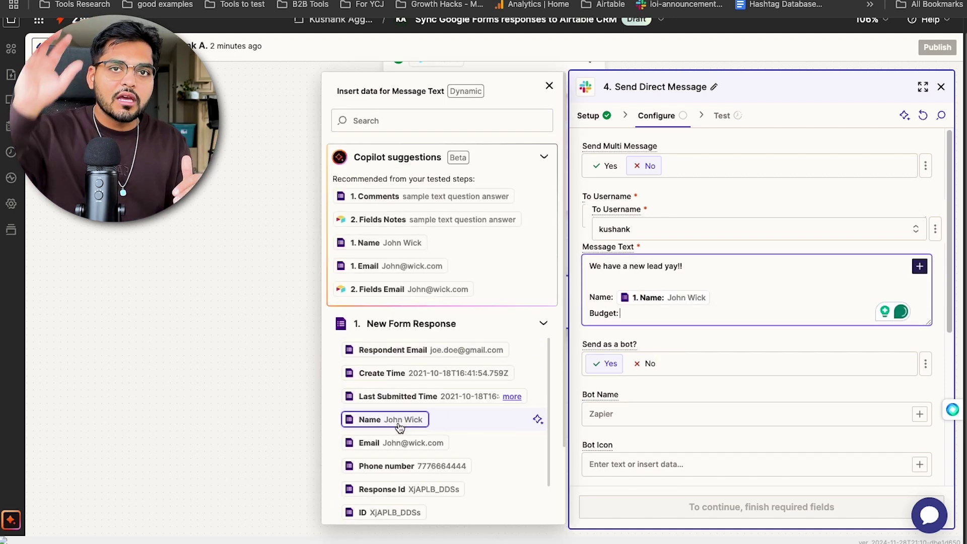
scroll(395, 425, down, 2)
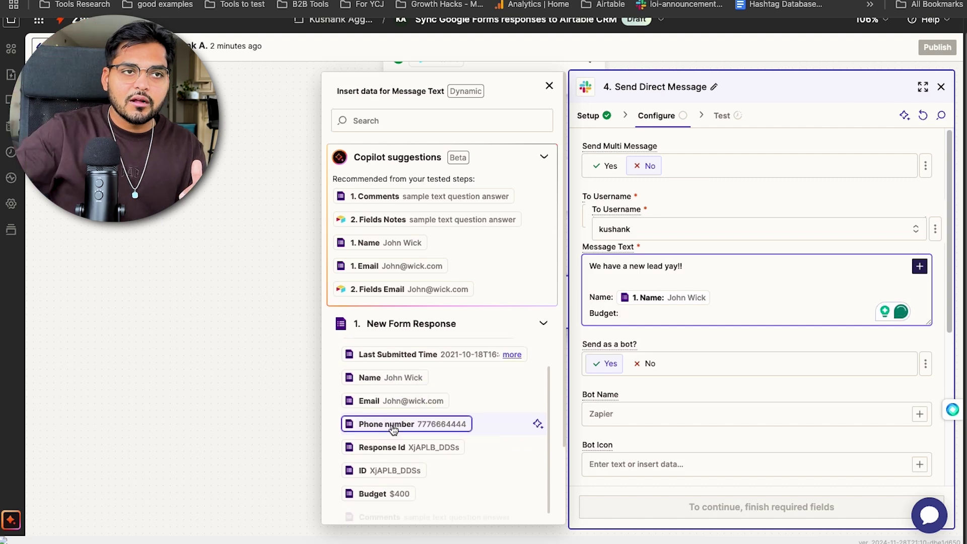
click(392, 486)
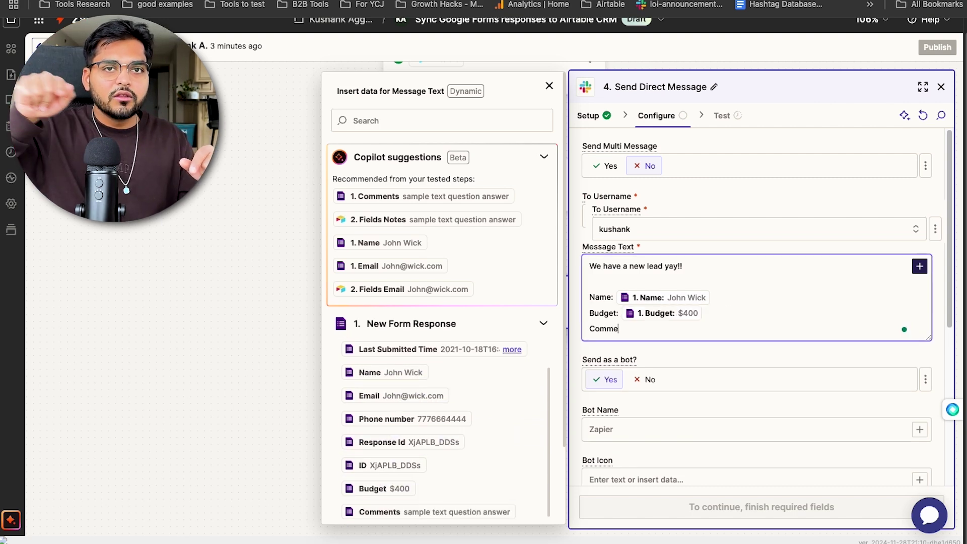
click(509, 512)
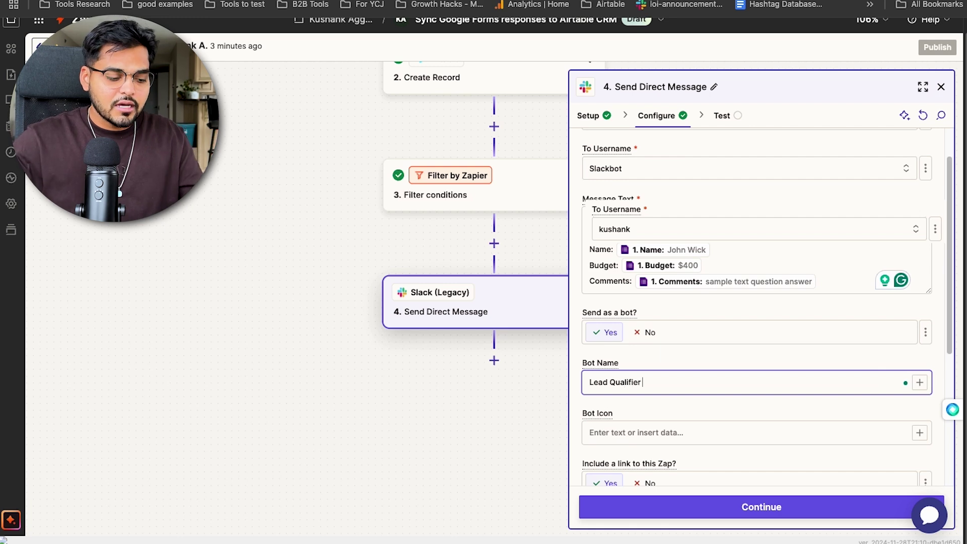
scroll(670, 431, down, 5)
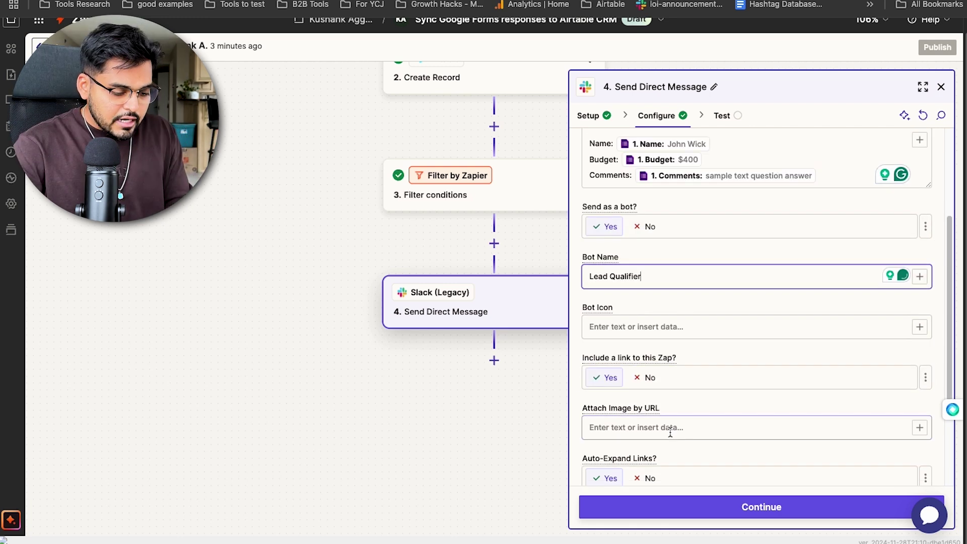
click(760, 507)
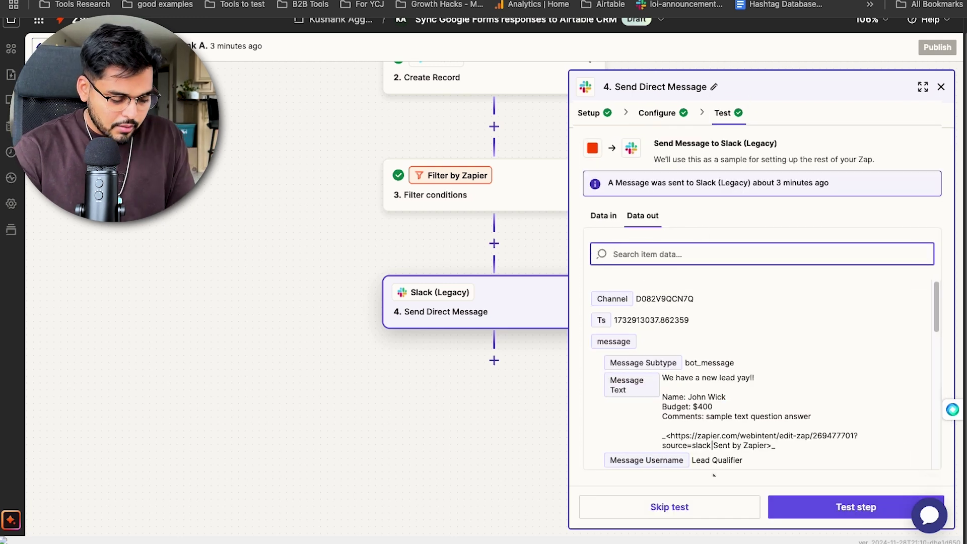
click(803, 506)
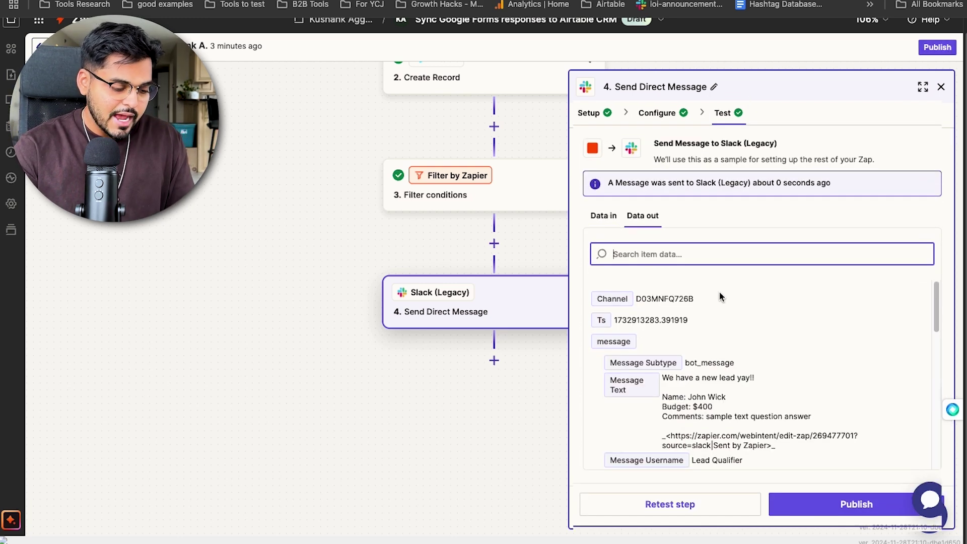
- Switch to Slack to check Lead Qualifier's new-lead test message
key(super+Tab)
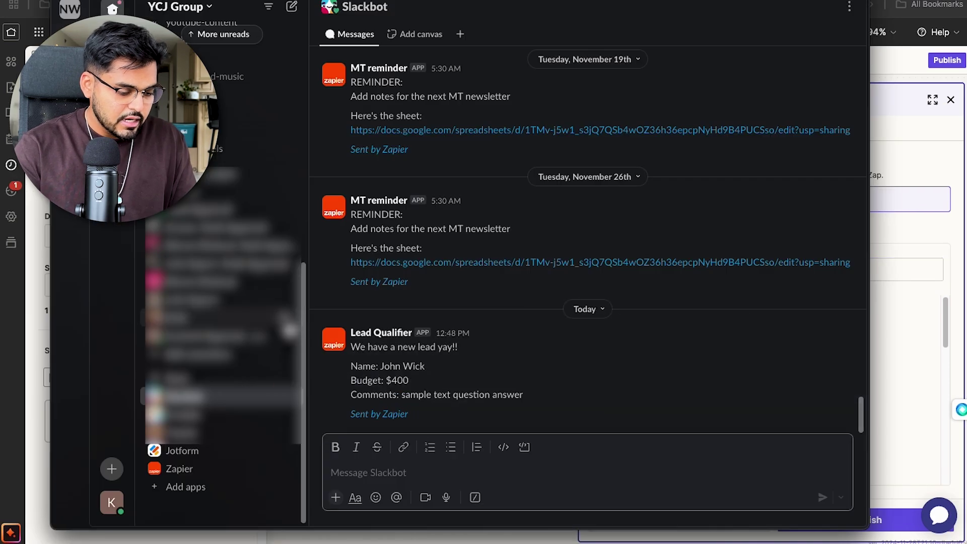